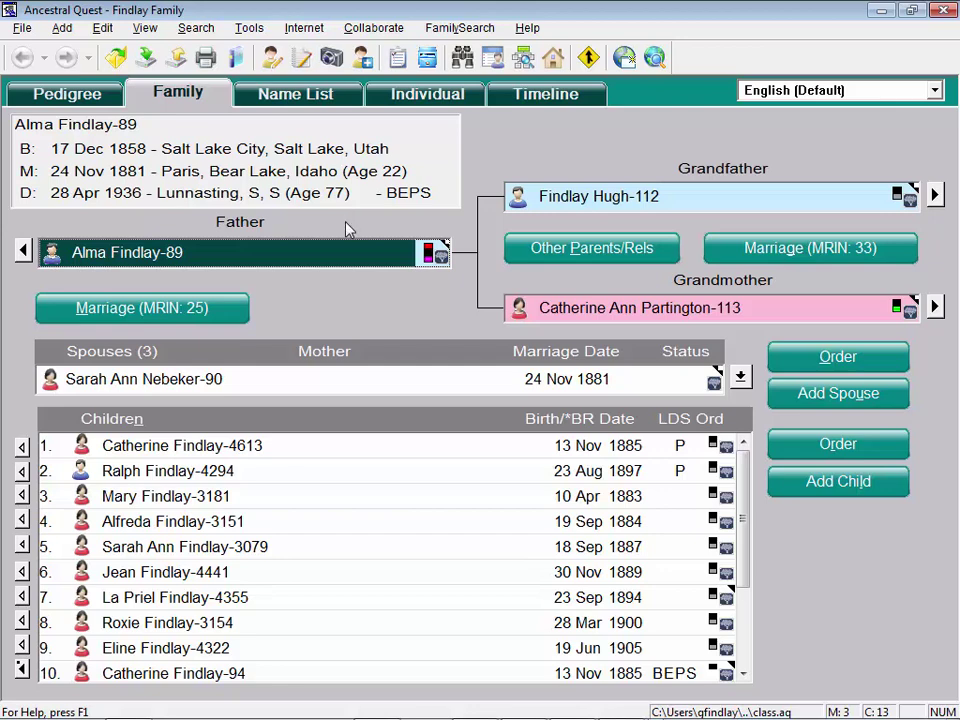
# Save a copy of the open family database as DuplicateFinder in My Documents
pyautogui.click(21, 28)
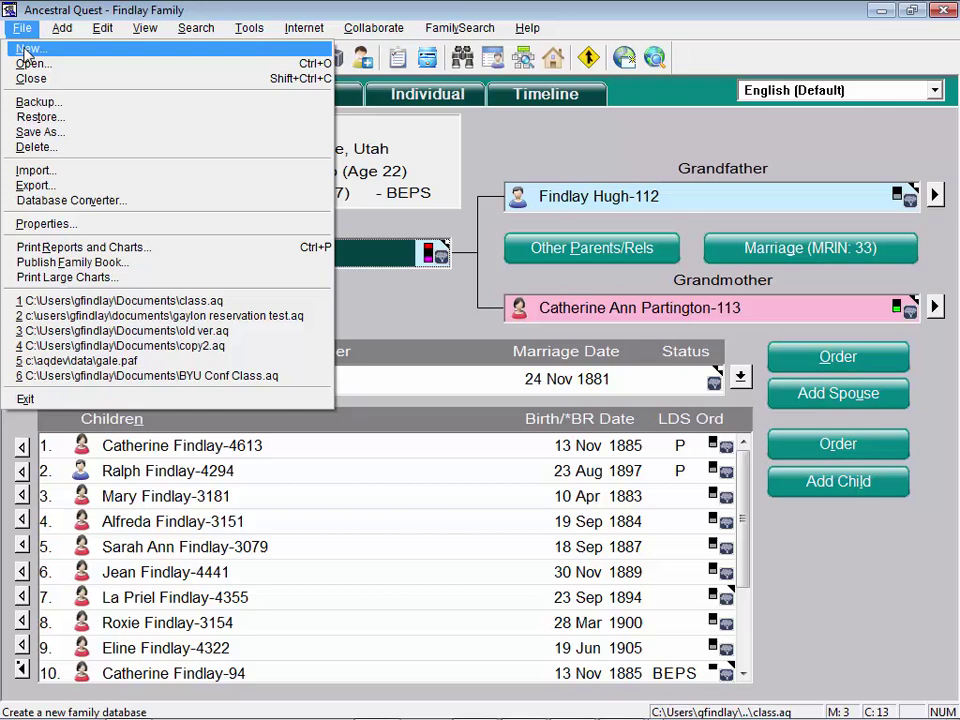
pyautogui.click(42, 132)
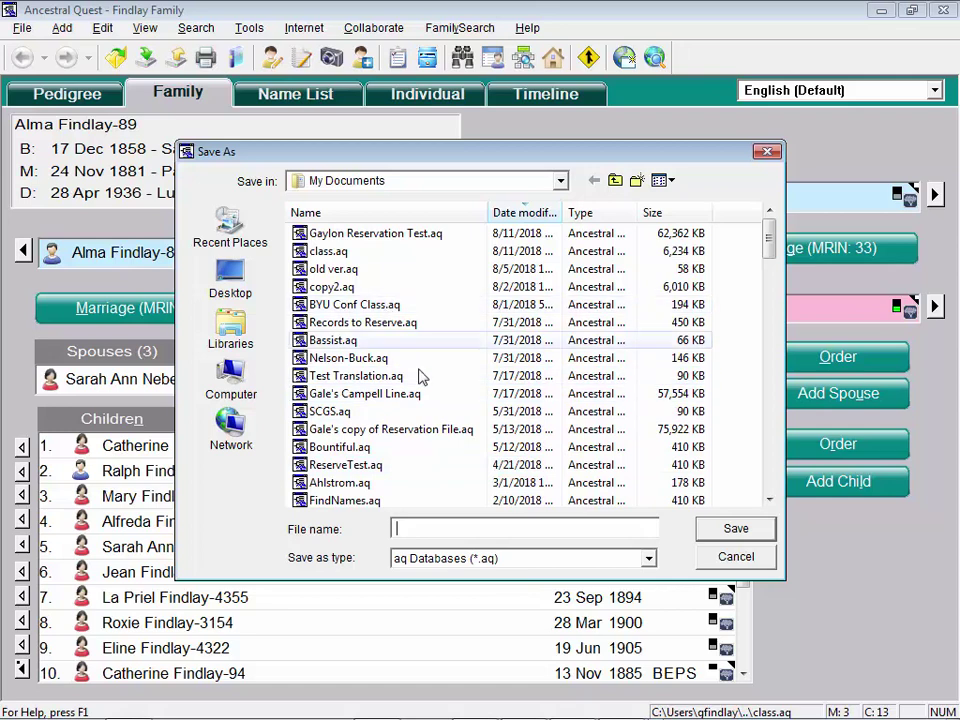
pyautogui.write('DuplicateF')
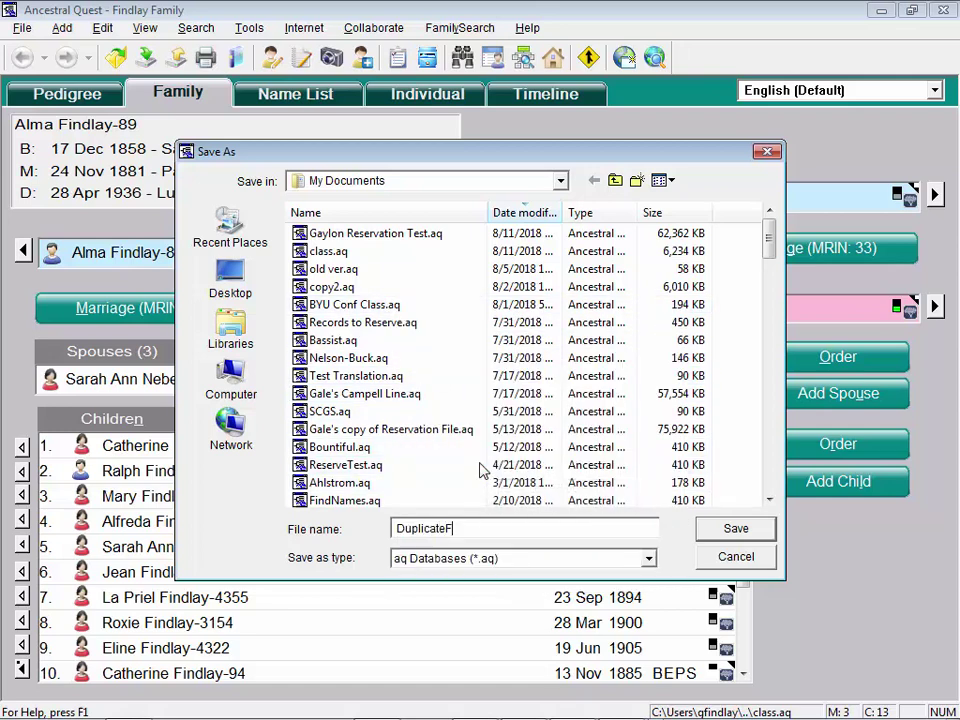
pyautogui.write('inder')
pyautogui.click(760, 534)
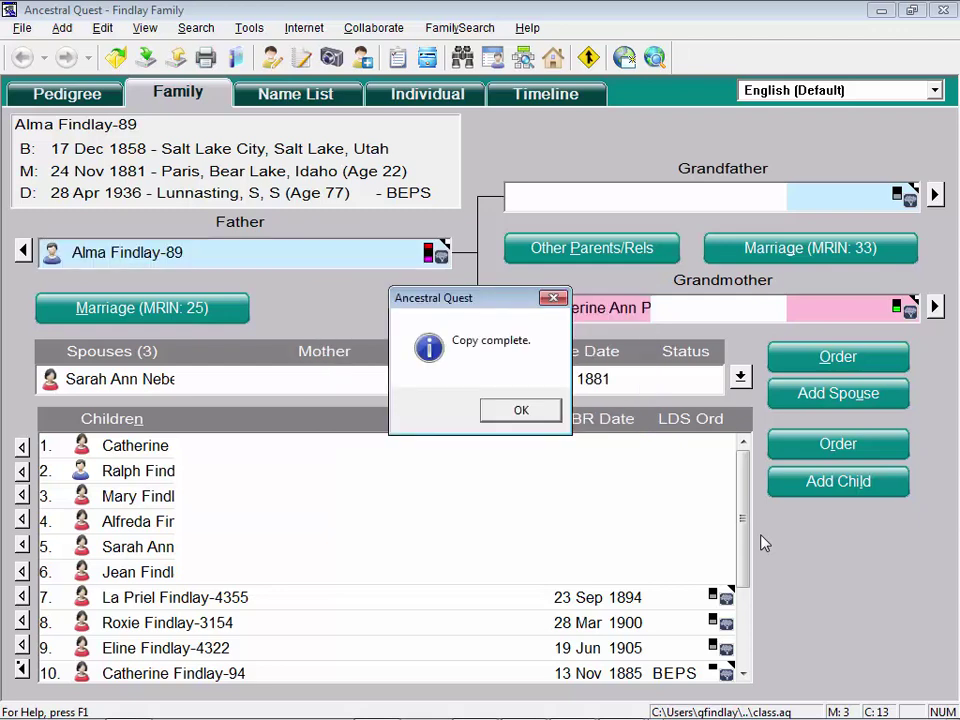
pyautogui.click(519, 418)
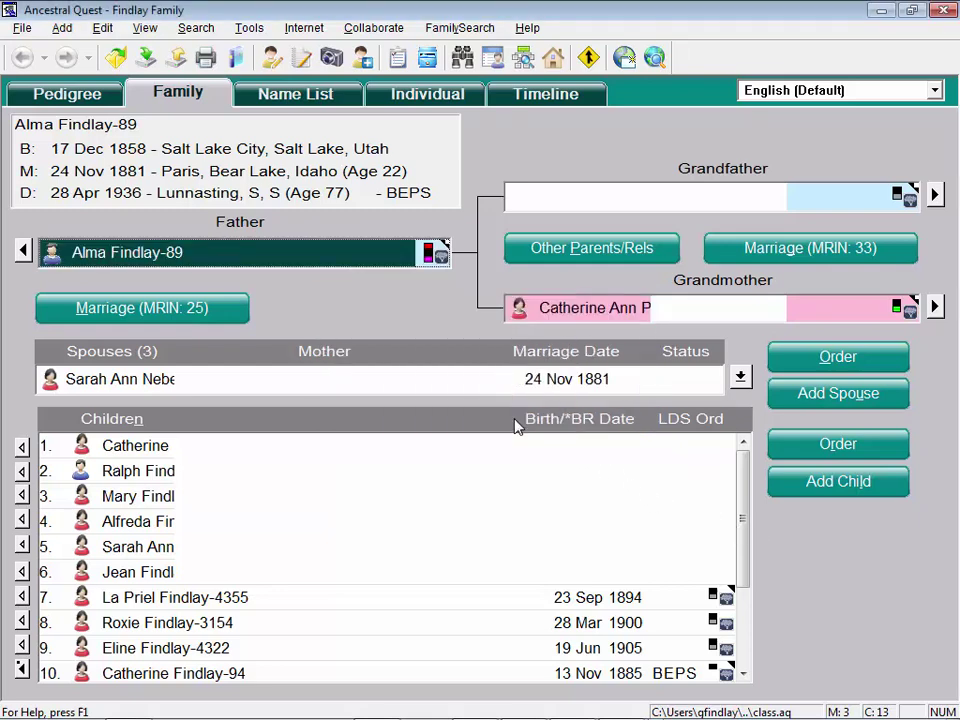
# Close class.aq without creating a backup and open the DuplicateFinder.aq database
pyautogui.click(24, 28)
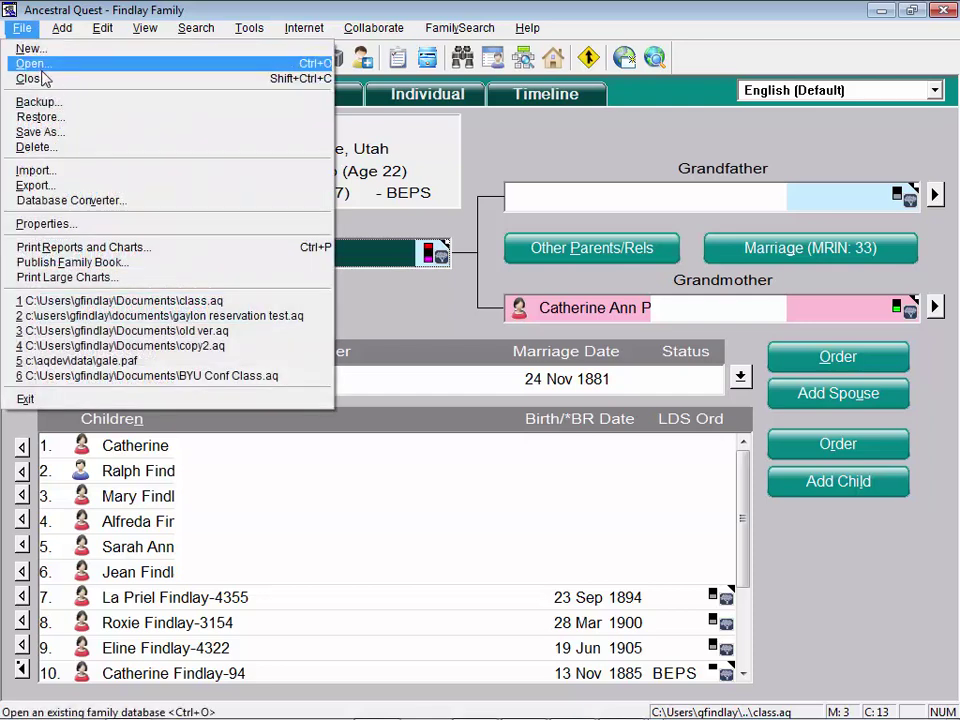
pyautogui.click(40, 79)
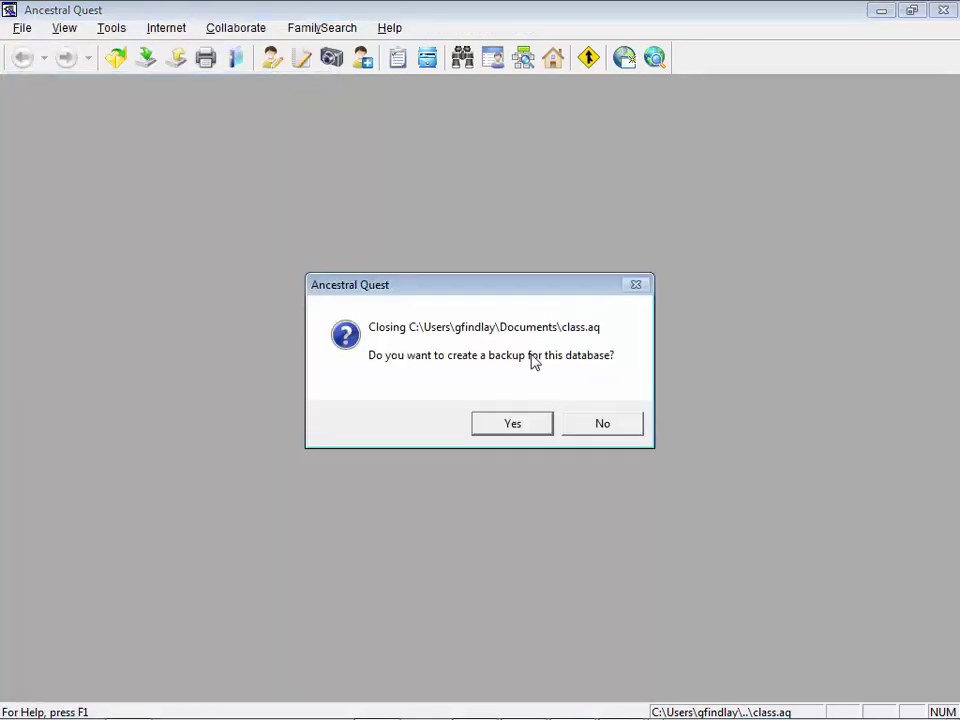
pyautogui.click(602, 423)
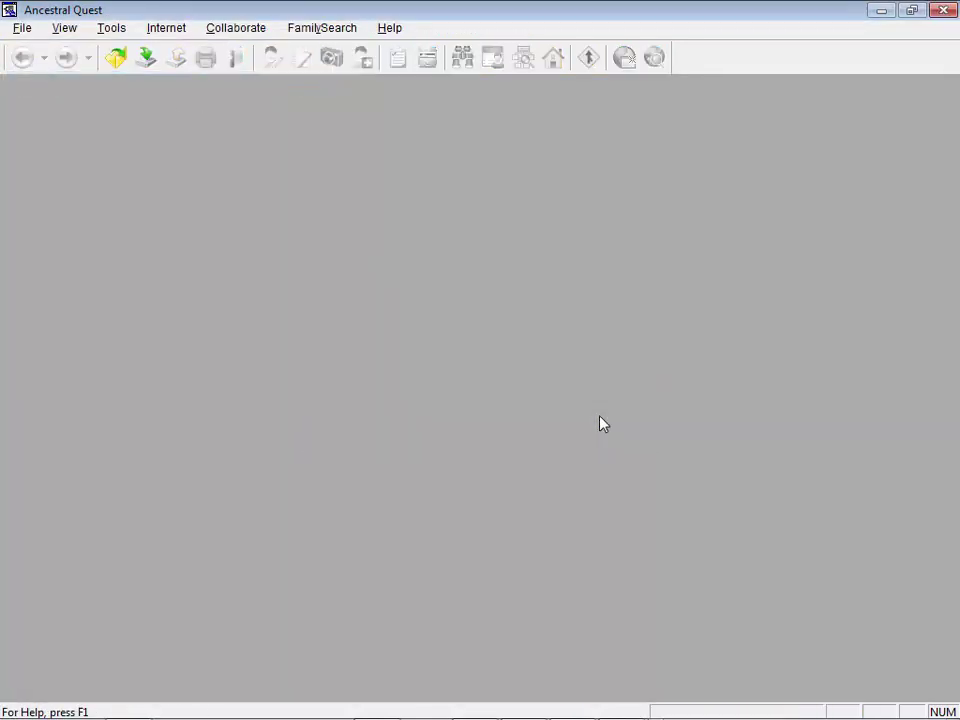
pyautogui.click(116, 58)
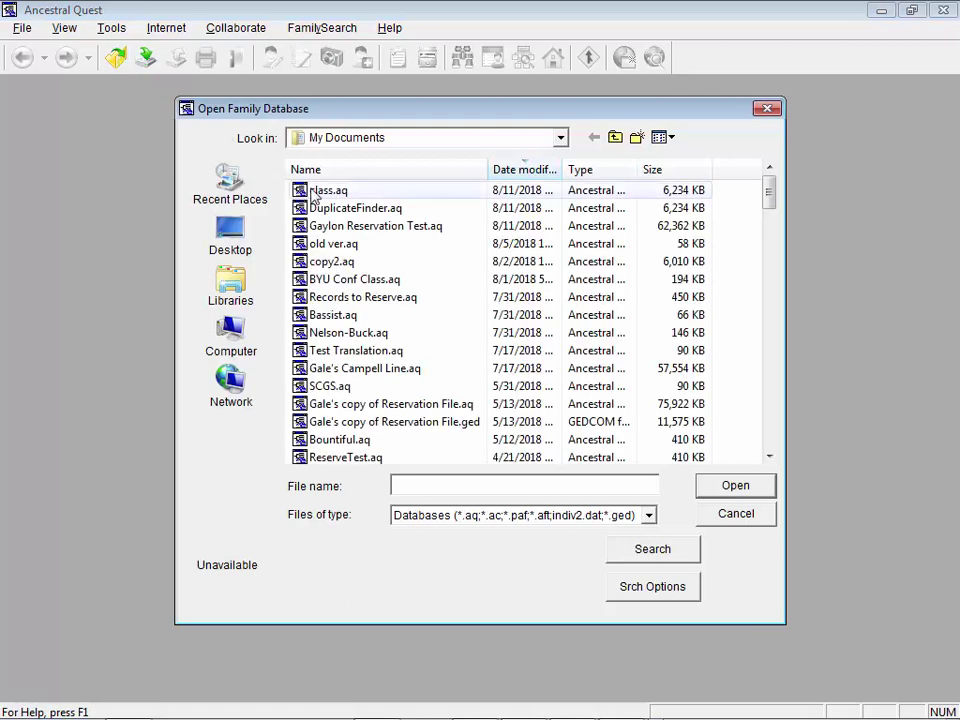
pyautogui.click(340, 208)
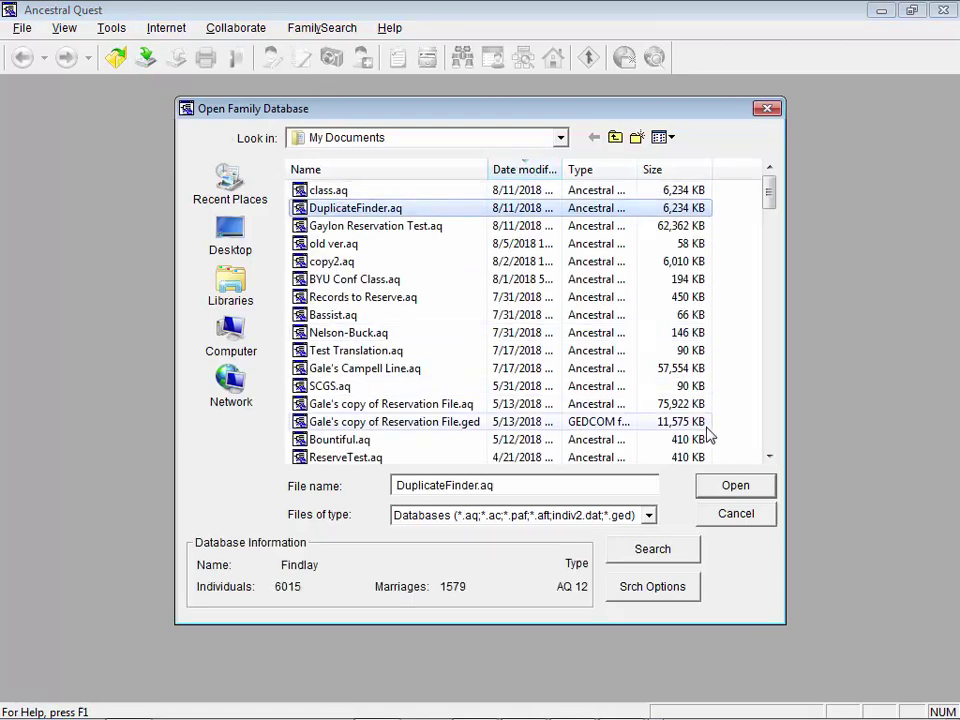
pyautogui.click(740, 485)
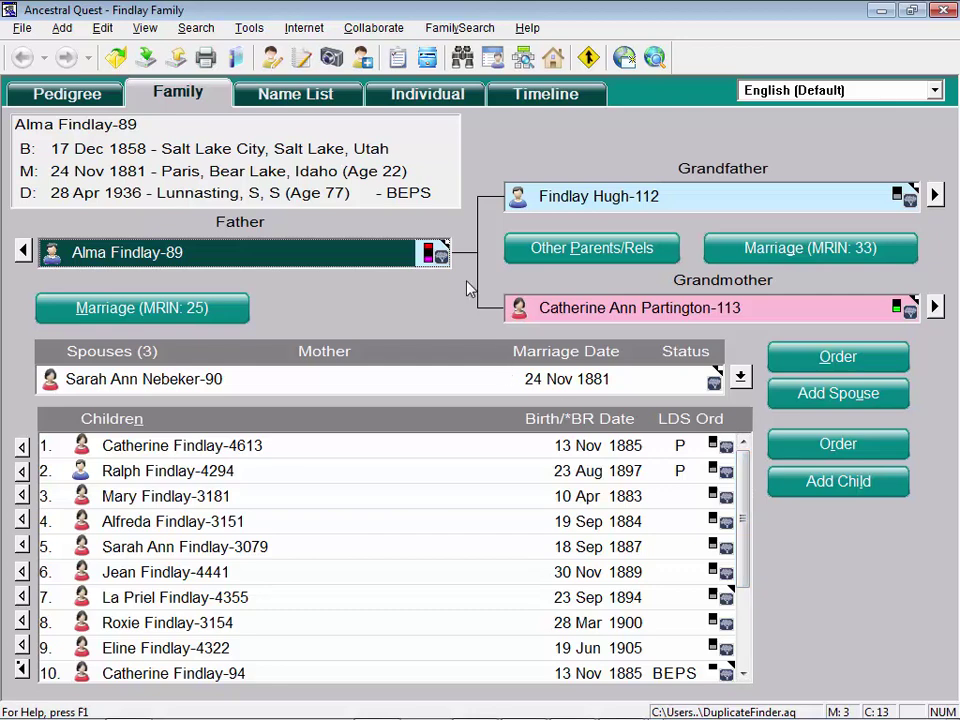
# Unlink all individuals in the file from FamilySearch
pyautogui.click(462, 30)
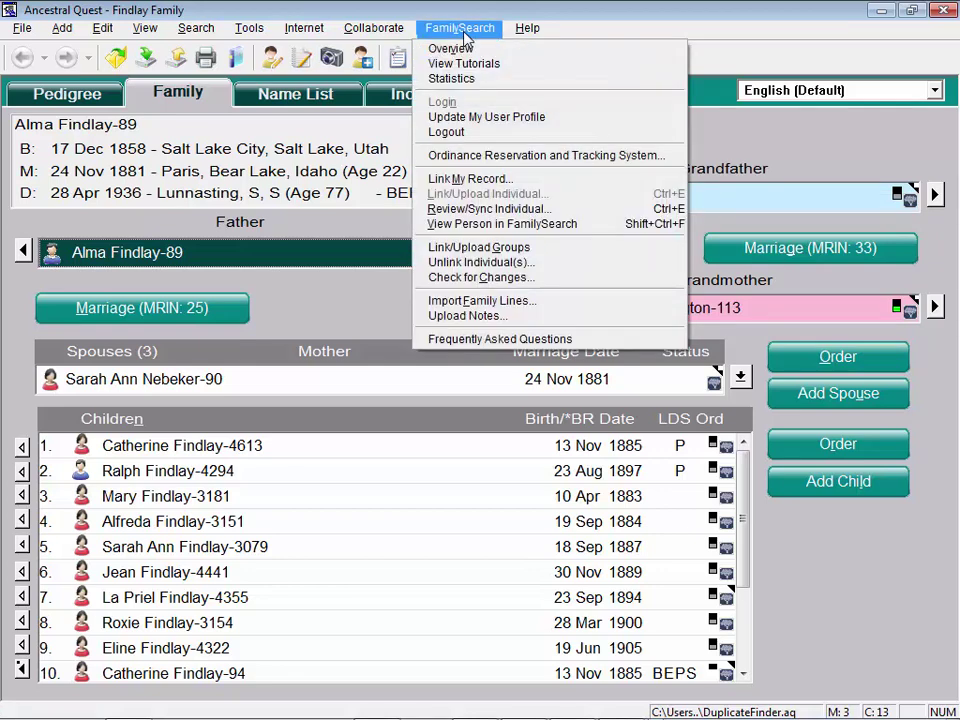
pyautogui.click(478, 264)
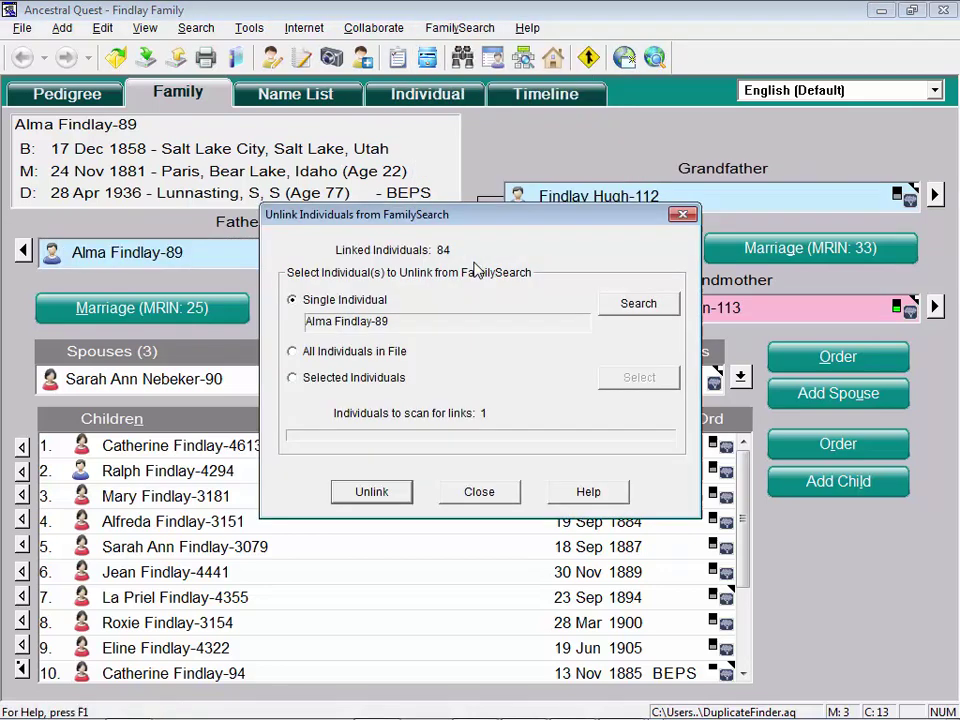
pyautogui.click(310, 356)
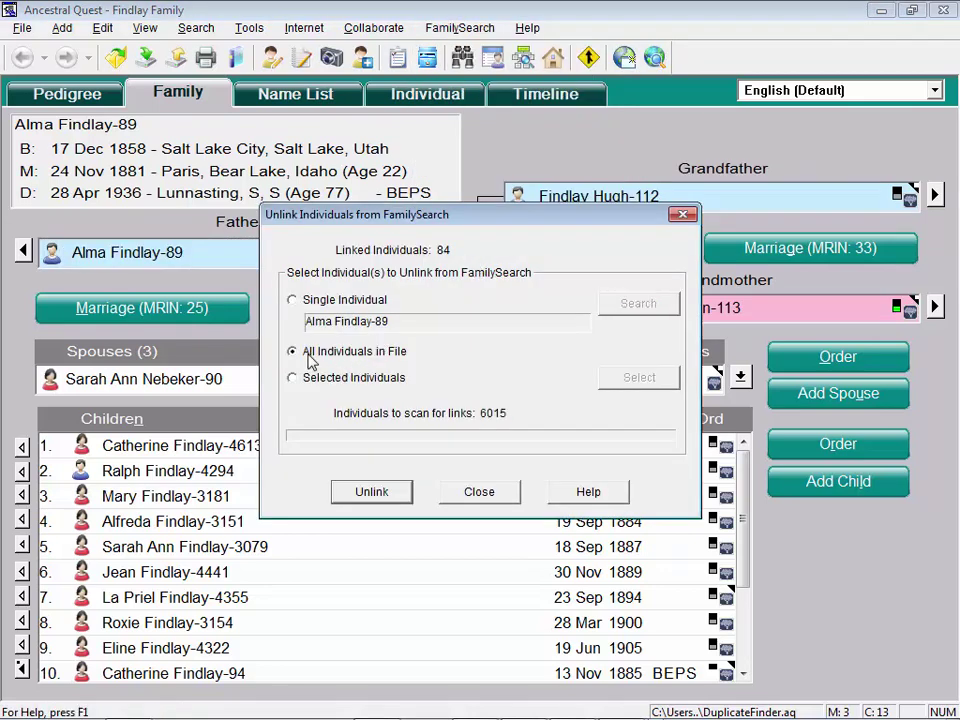
pyautogui.click(397, 499)
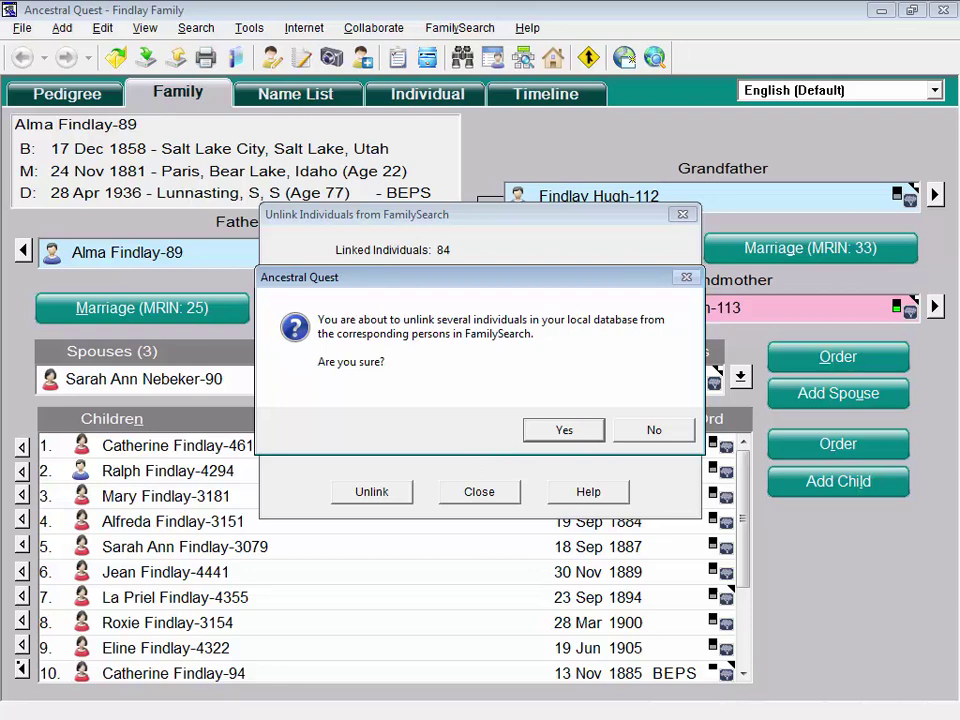
pyautogui.click(557, 433)
pyautogui.click(555, 433)
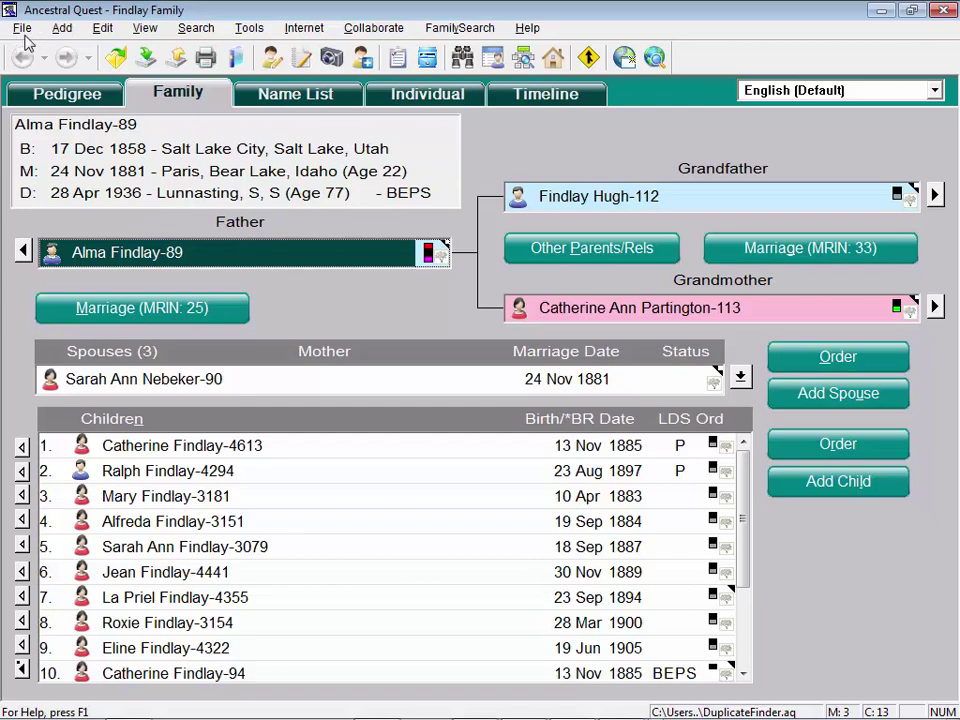
# Close DuplicateFinder.aq without a backup and create a new family file named DuplicateFinder2
pyautogui.click(22, 29)
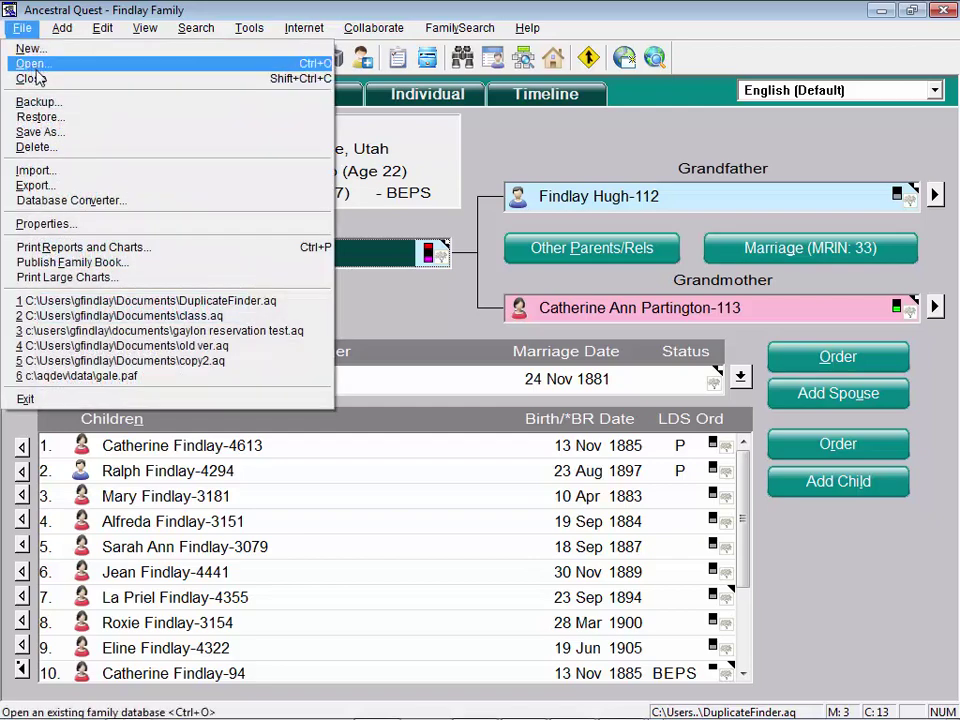
pyautogui.click(34, 78)
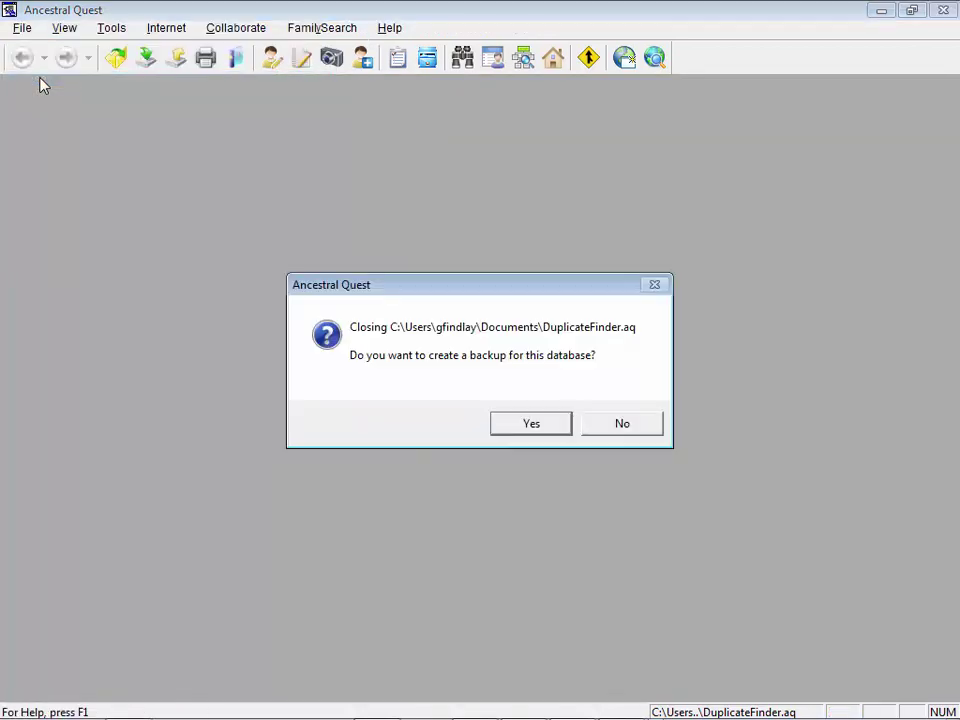
pyautogui.press('n')
pyautogui.click(22, 30)
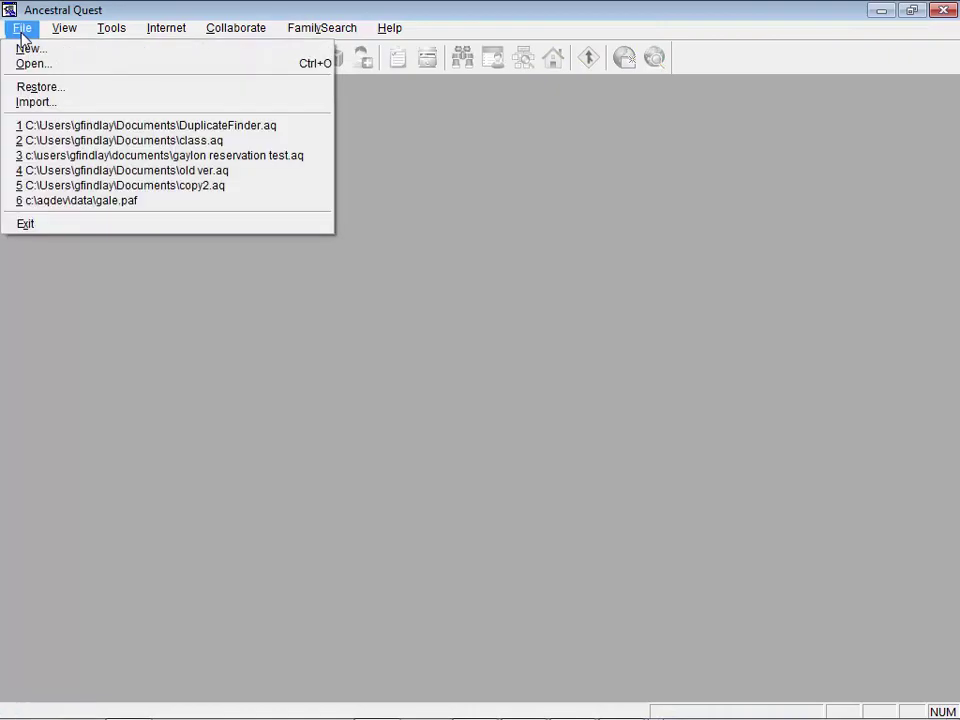
pyautogui.click(30, 48)
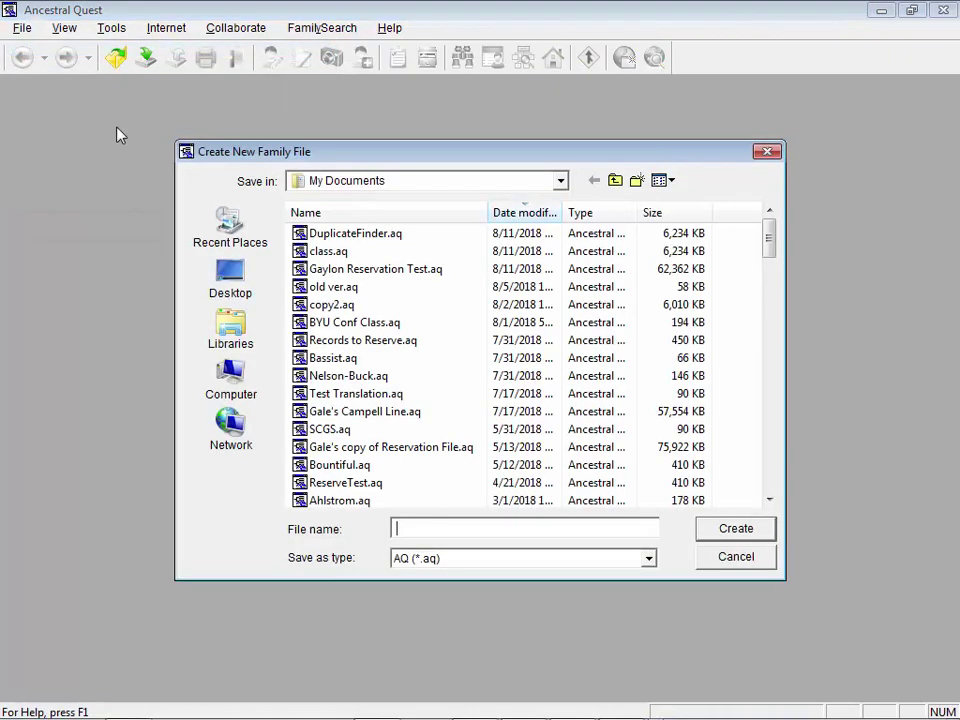
pyautogui.write('Duplicate')
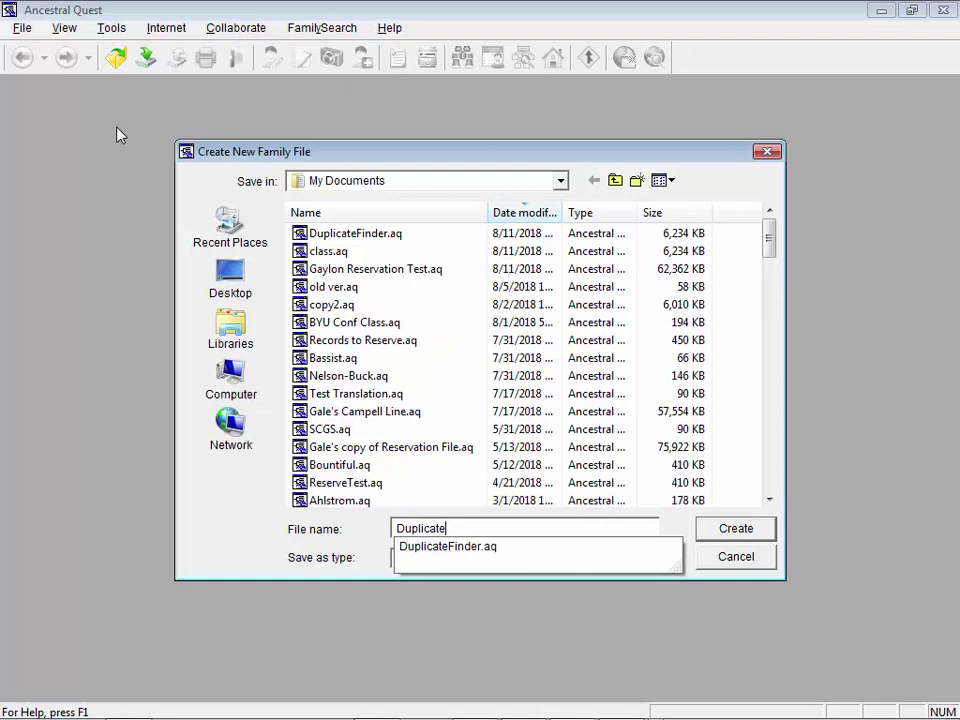
pyautogui.write('Finder2')
pyautogui.press('Return')
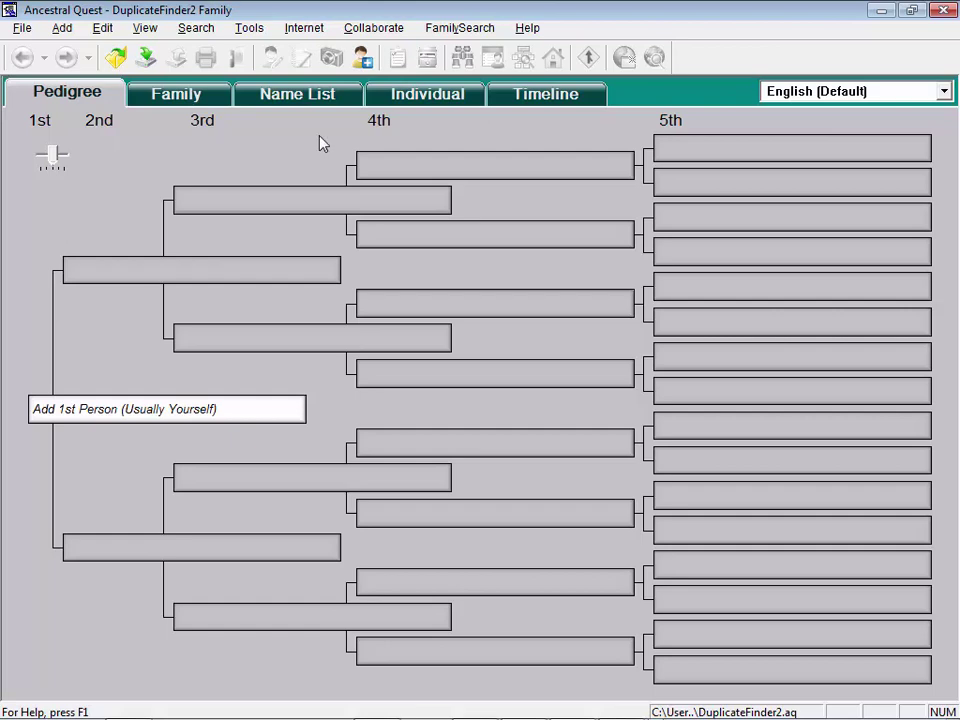
# Import 5 generations of the account holder's ancestors from FamilySearch, including families but leaving out LDS ordinances
pyautogui.click(455, 32)
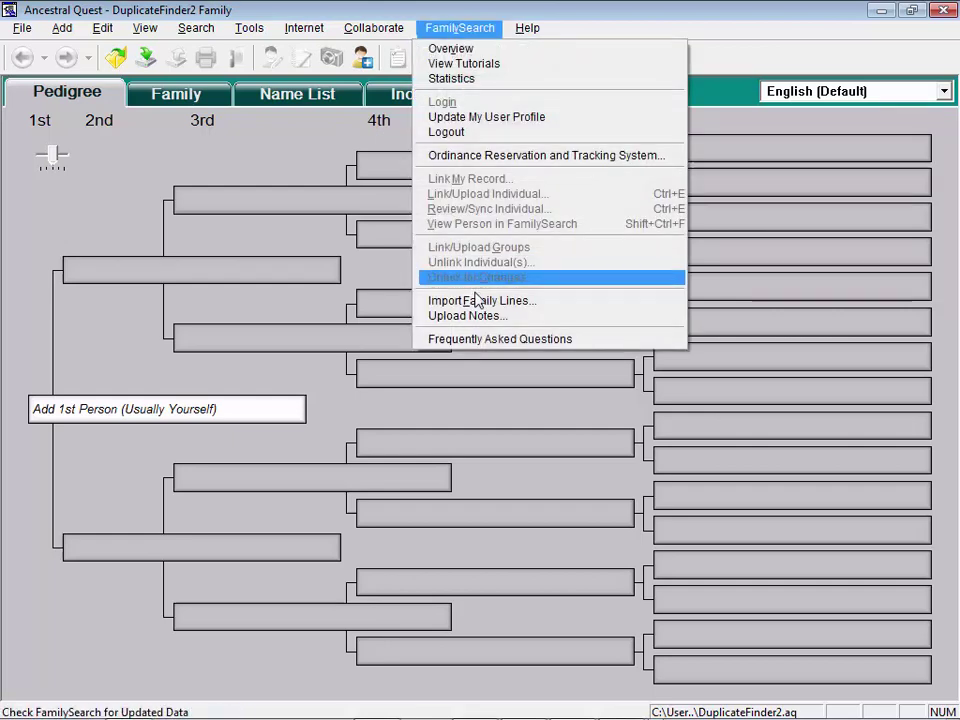
pyautogui.click(480, 304)
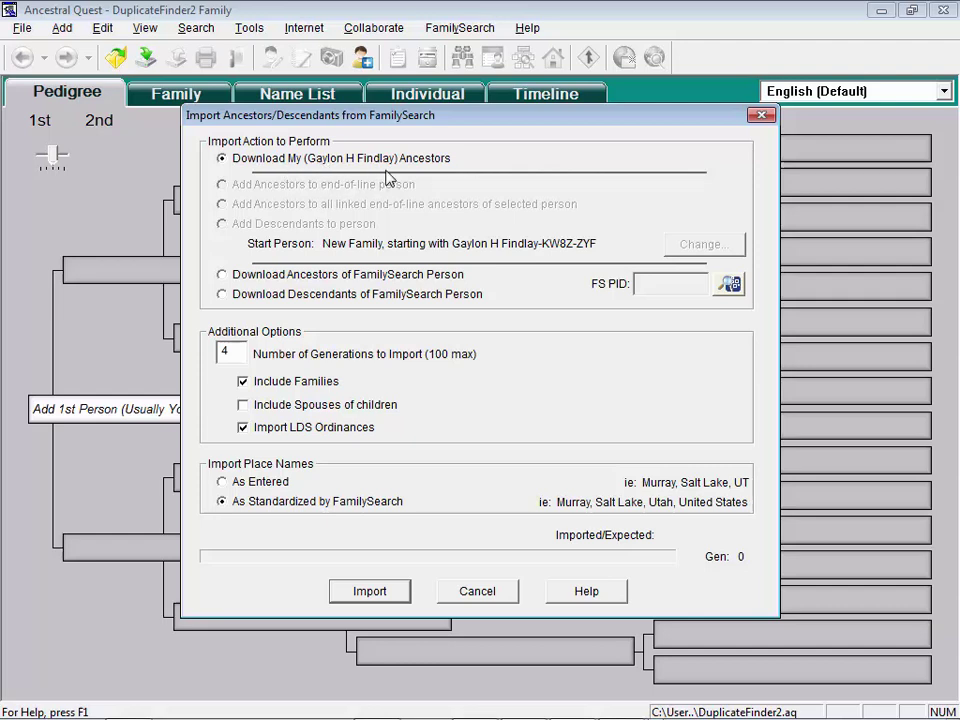
pyautogui.doubleClick(239, 349)
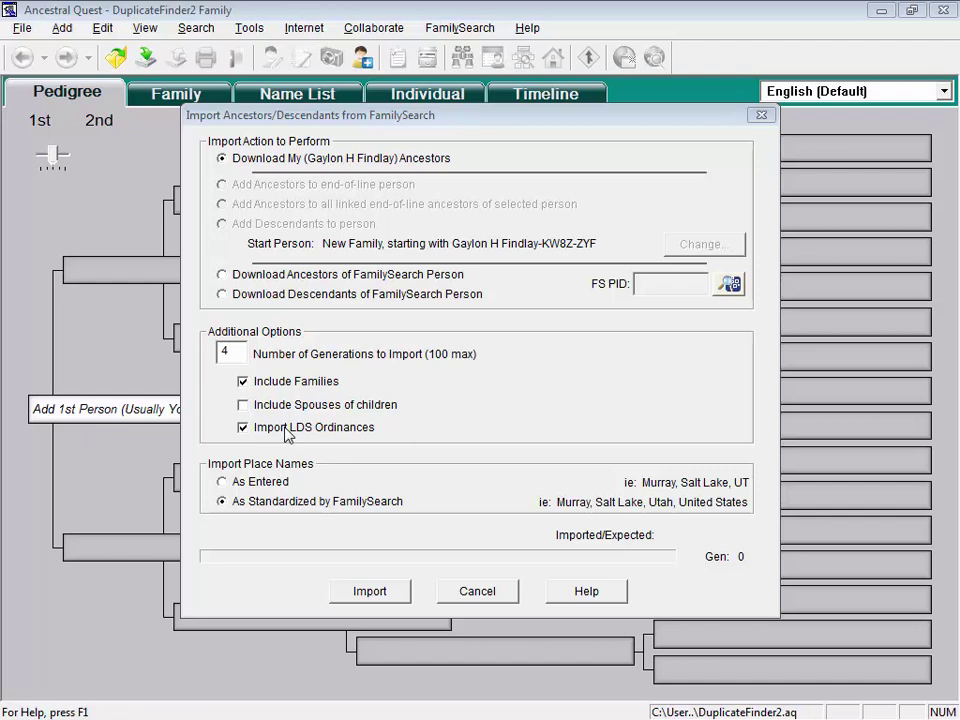
pyautogui.click(244, 429)
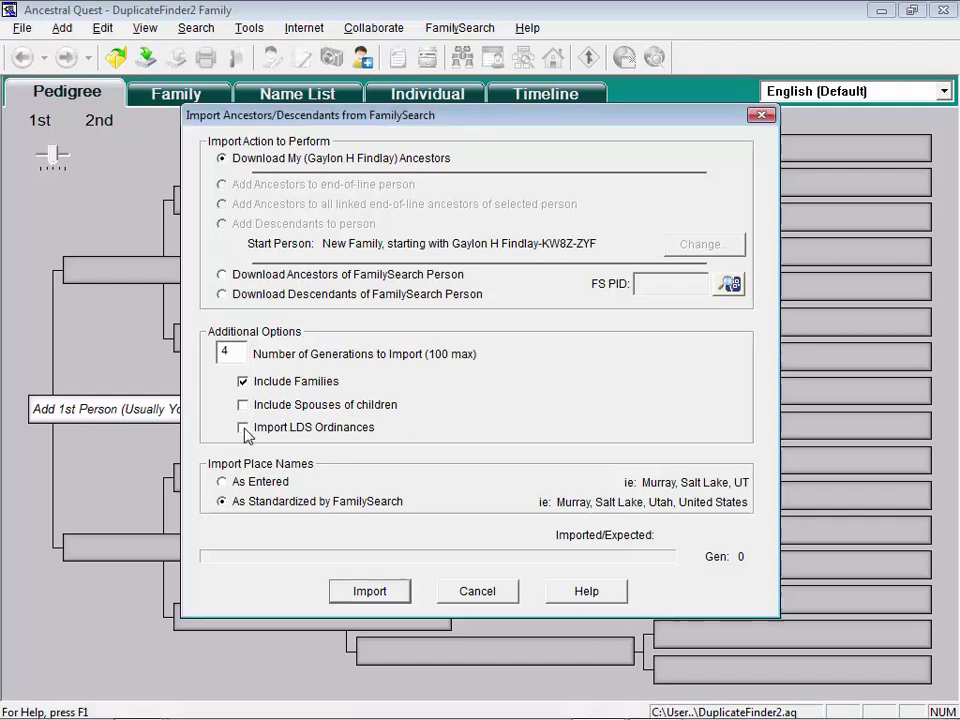
pyautogui.doubleClick(227, 354)
pyautogui.write('5')
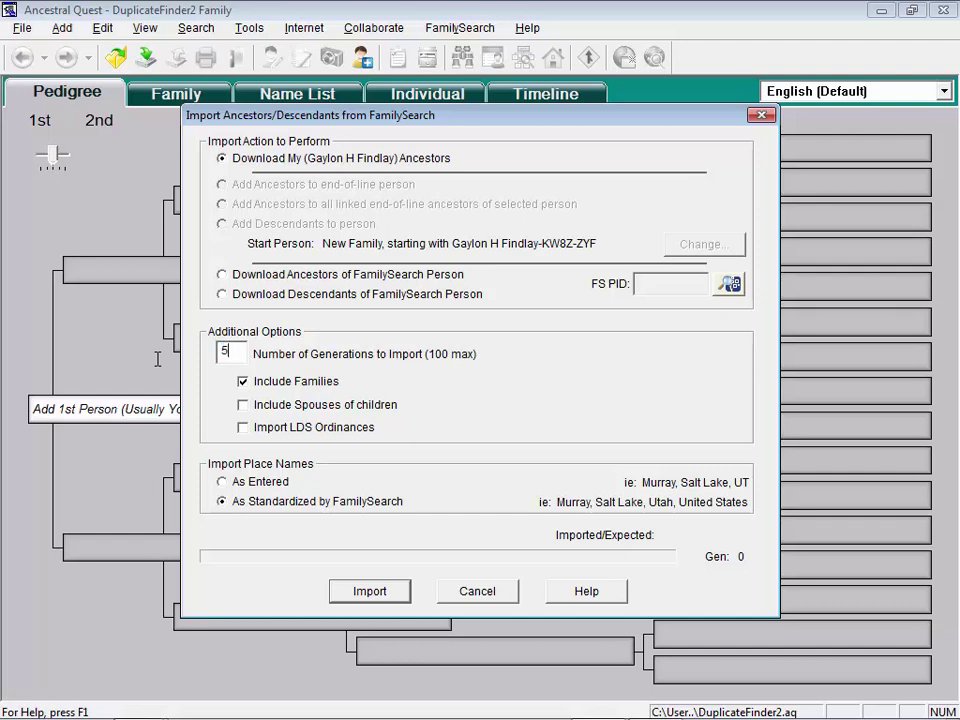
pyautogui.click(369, 591)
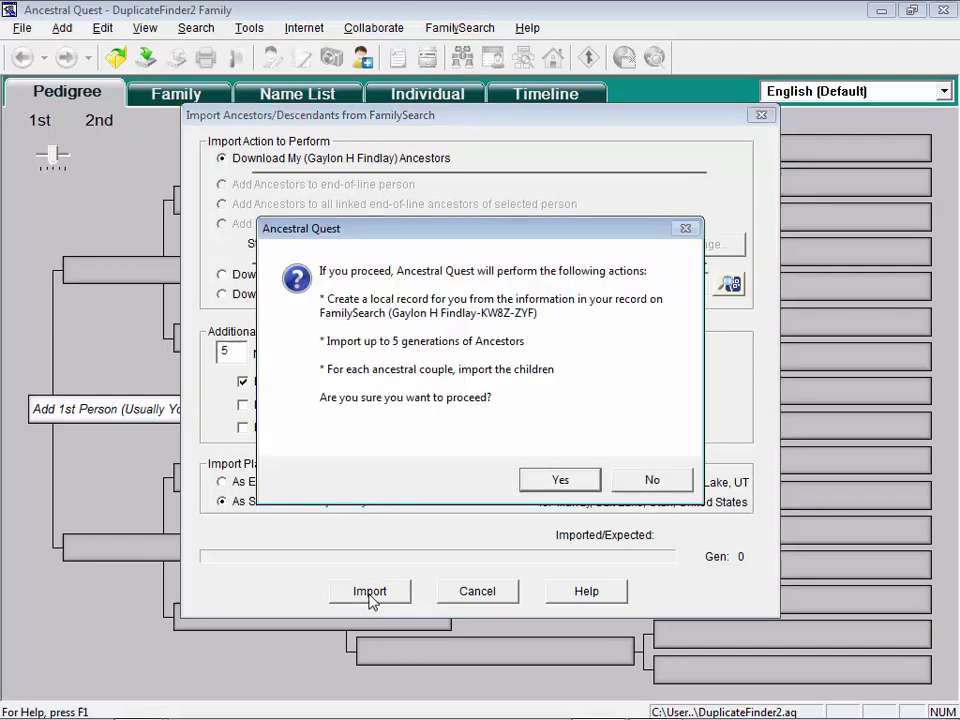
pyautogui.click(582, 484)
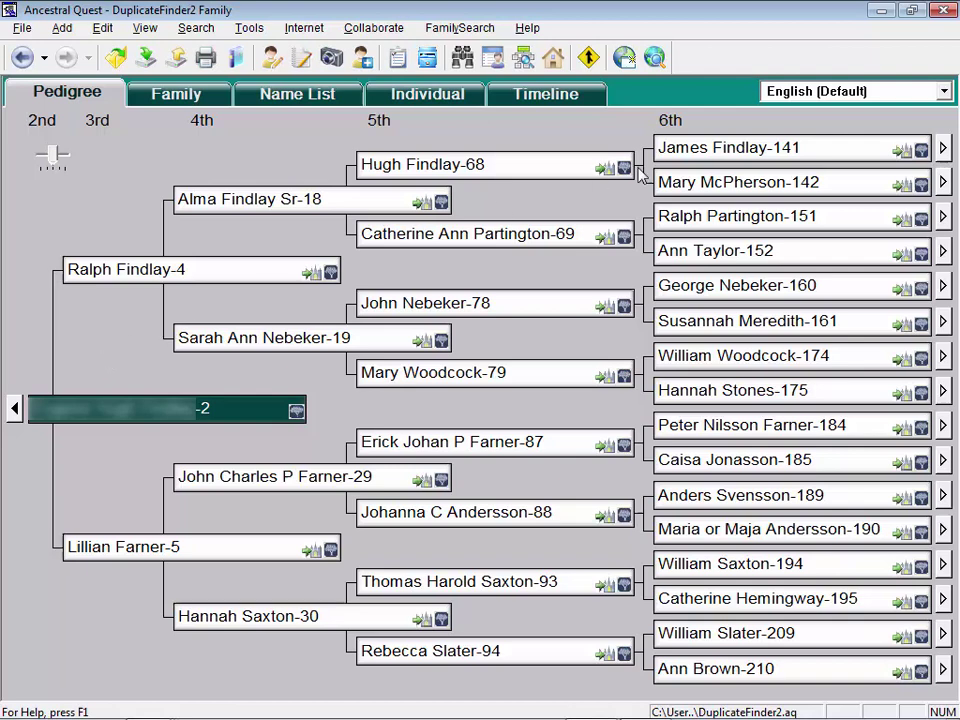
# Import 2 generations of descendants from FamilySearch for the 6th-generation ancestor with RIN 160, without backing up the database
pyautogui.click(860, 187)
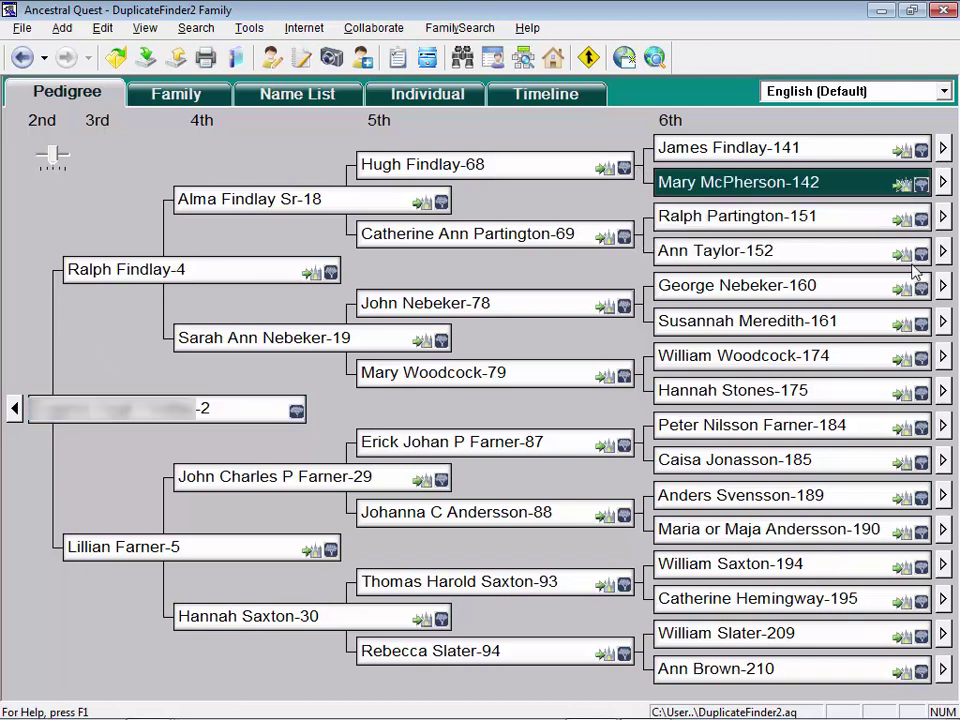
pyautogui.click(766, 290)
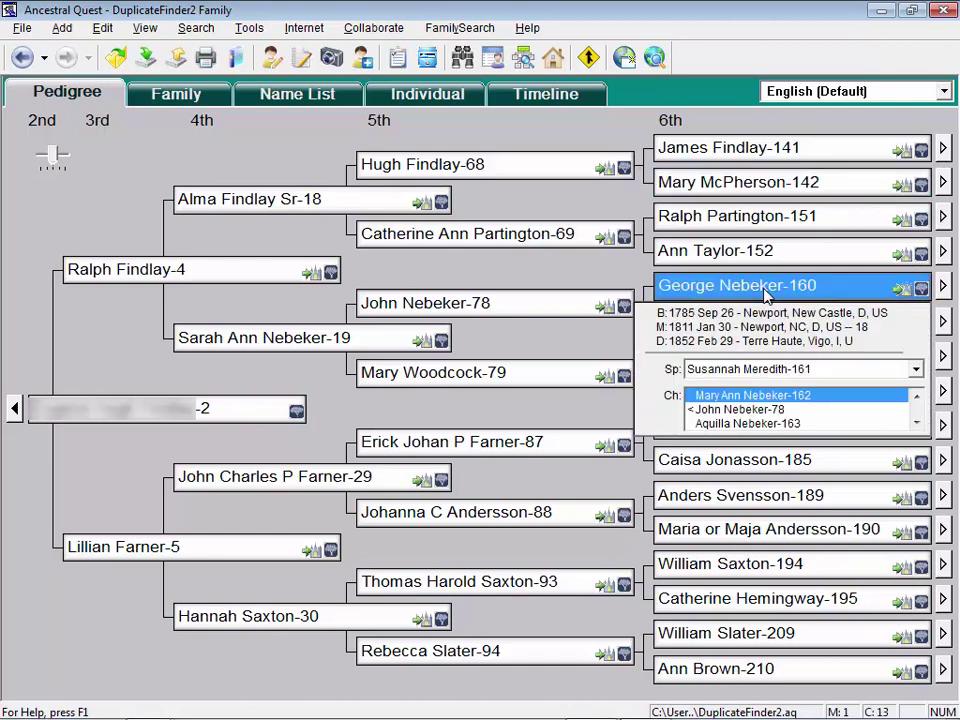
pyautogui.click(472, 30)
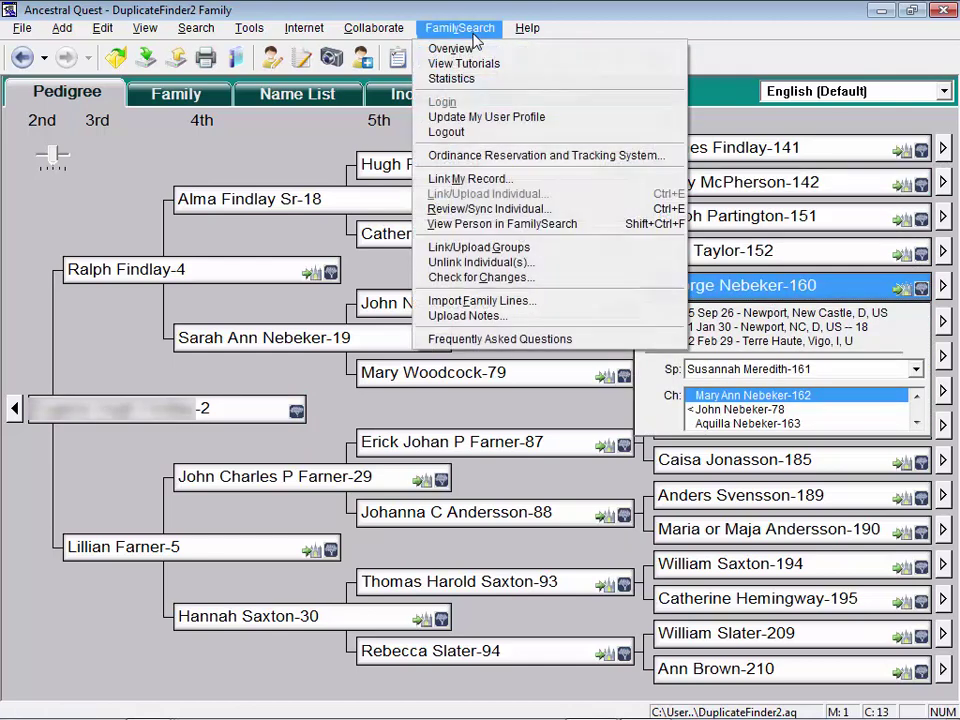
pyautogui.click(466, 301)
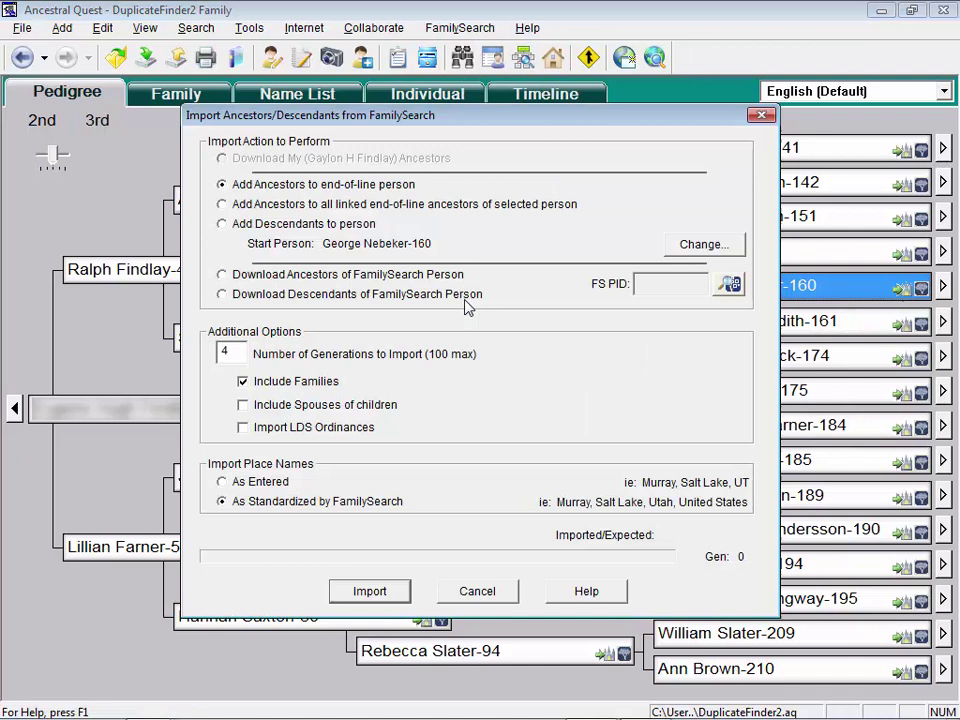
pyautogui.click(272, 232)
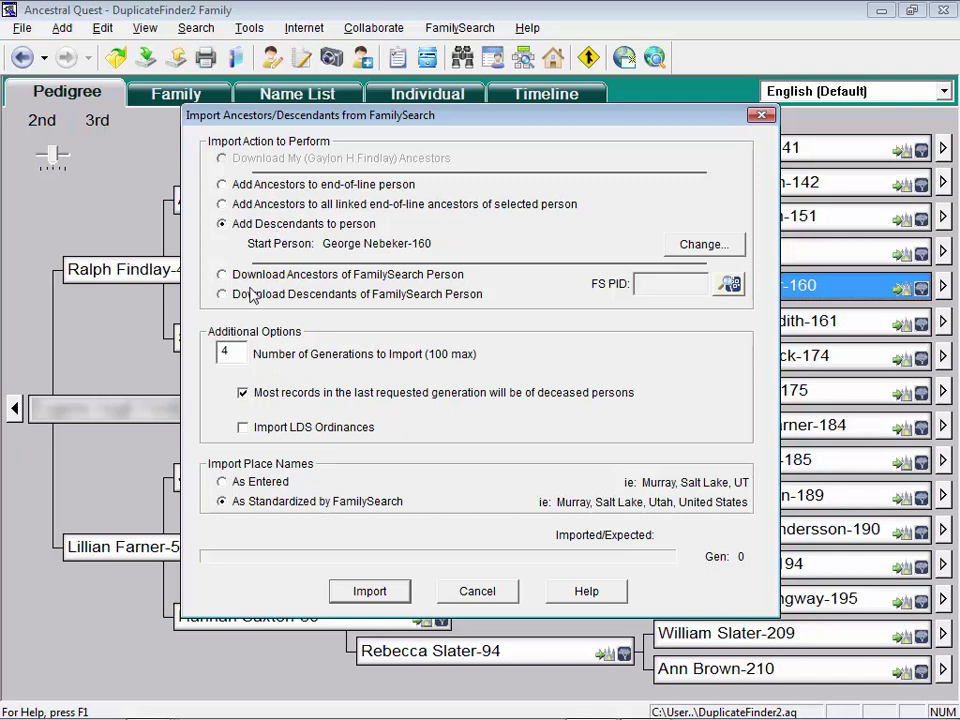
pyautogui.doubleClick(242, 349)
pyautogui.write('2')
pyautogui.click(369, 592)
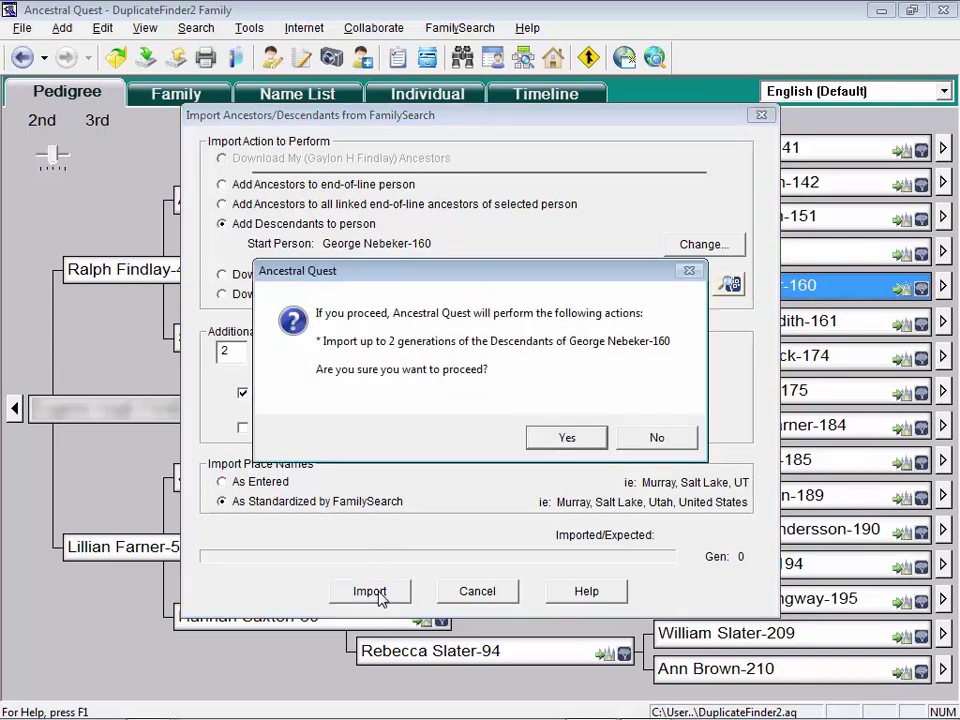
pyautogui.click(584, 437)
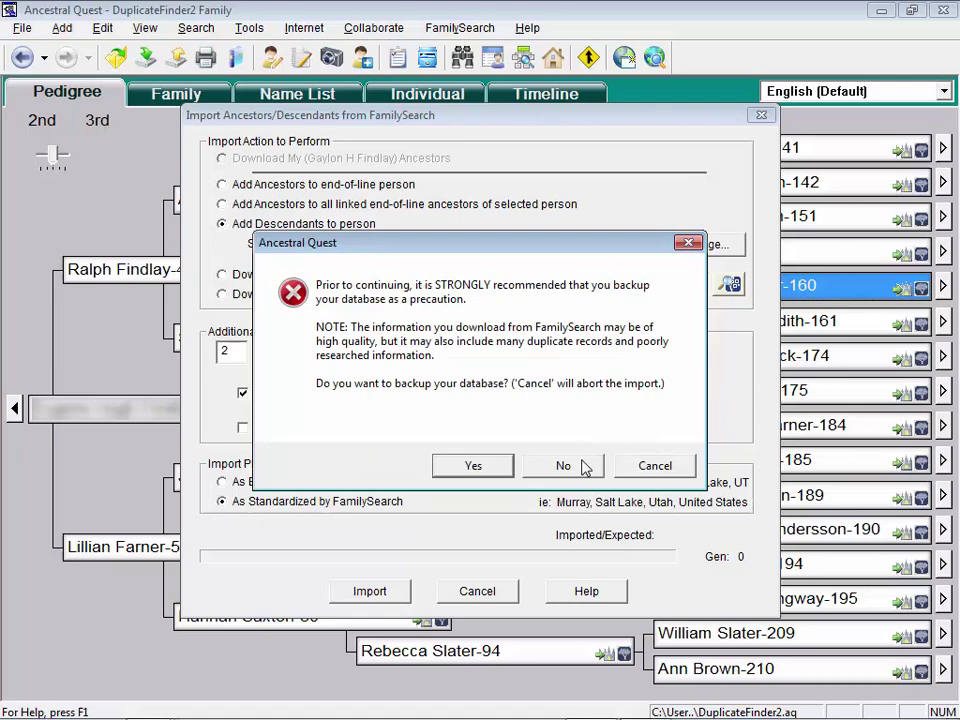
pyautogui.click(563, 466)
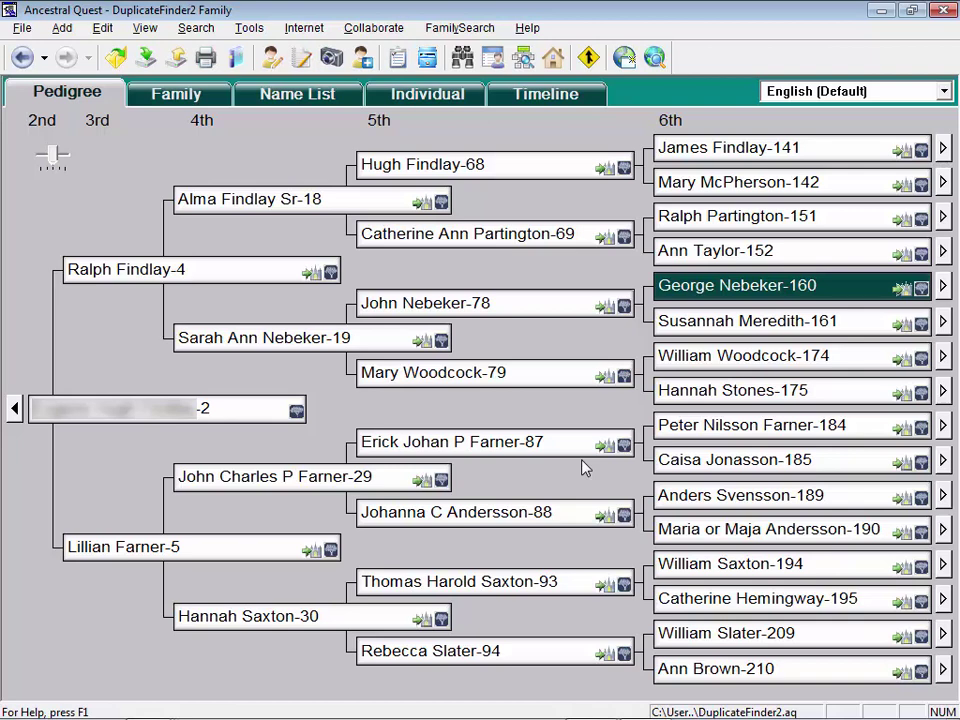
# Check how many individual and marriage records the DuplicateFinder2 database contains
pyautogui.click(527, 28)
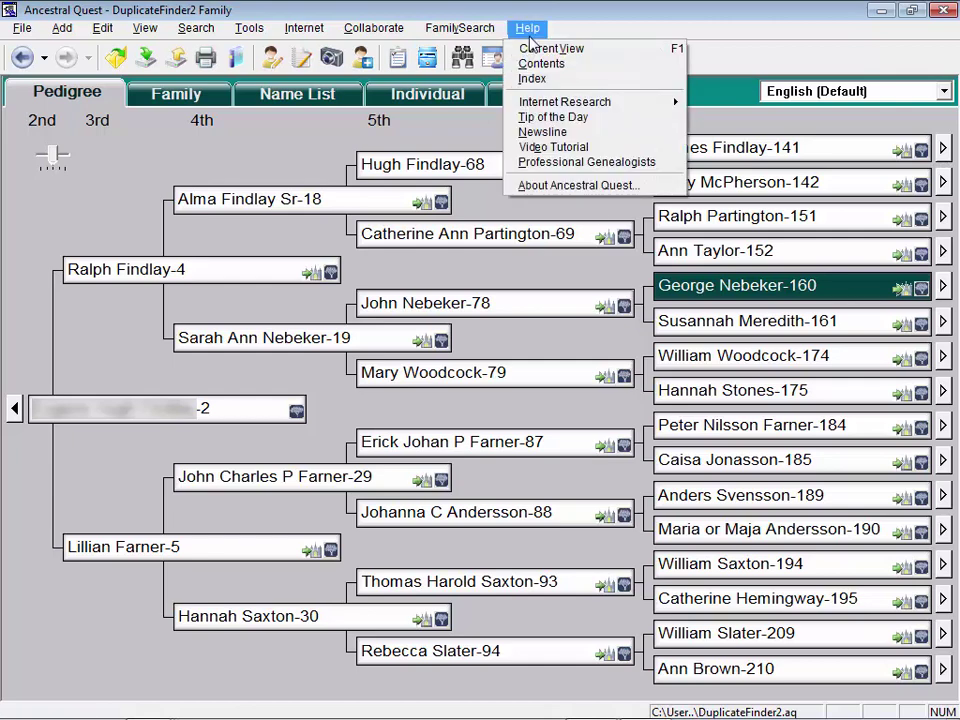
pyautogui.click(530, 185)
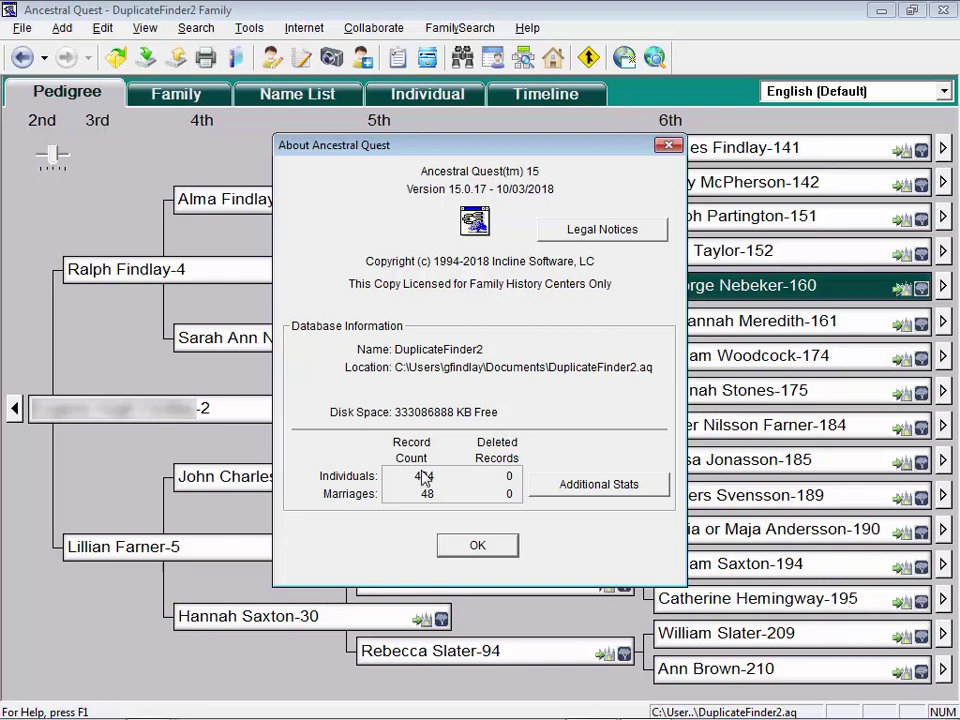
pyautogui.click(478, 546)
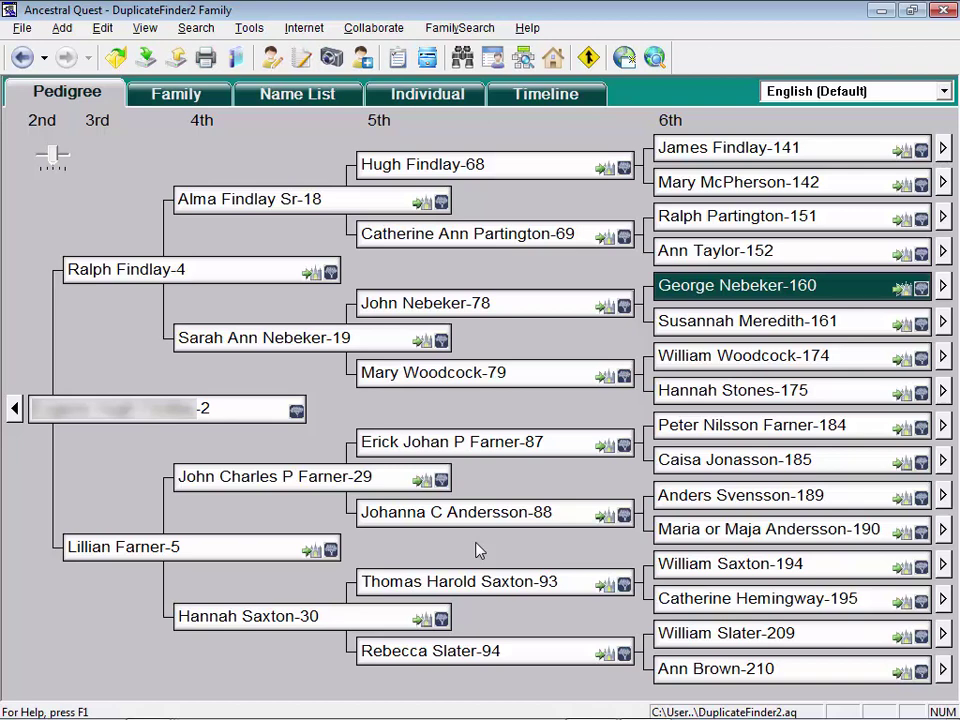
# Unlink all individuals in the DuplicateFinder2 file from FamilySearch
pyautogui.click(463, 29)
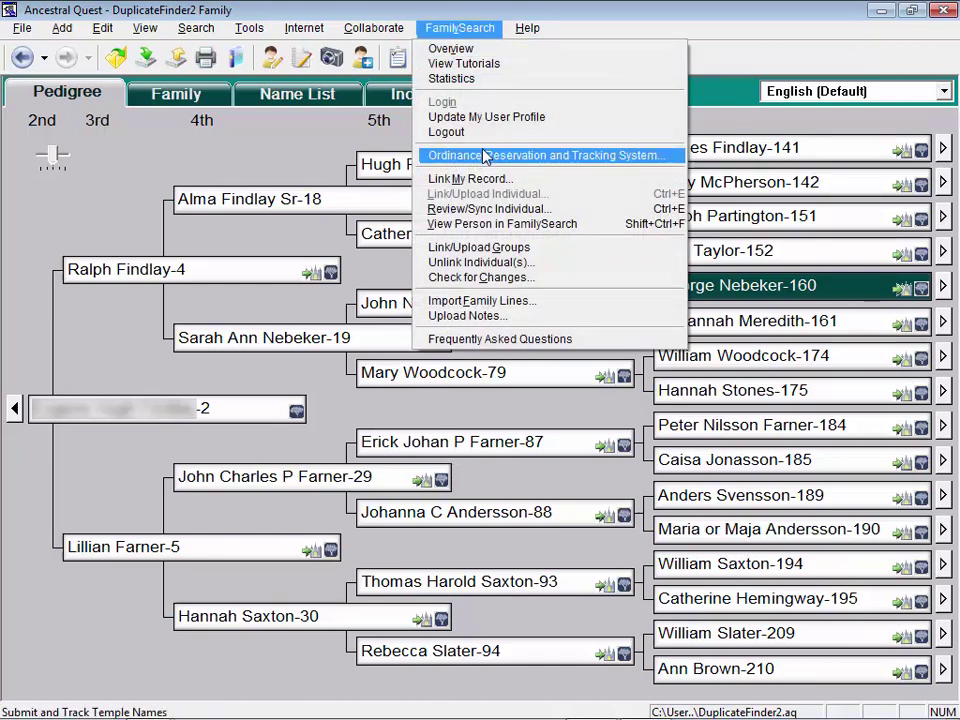
pyautogui.click(480, 262)
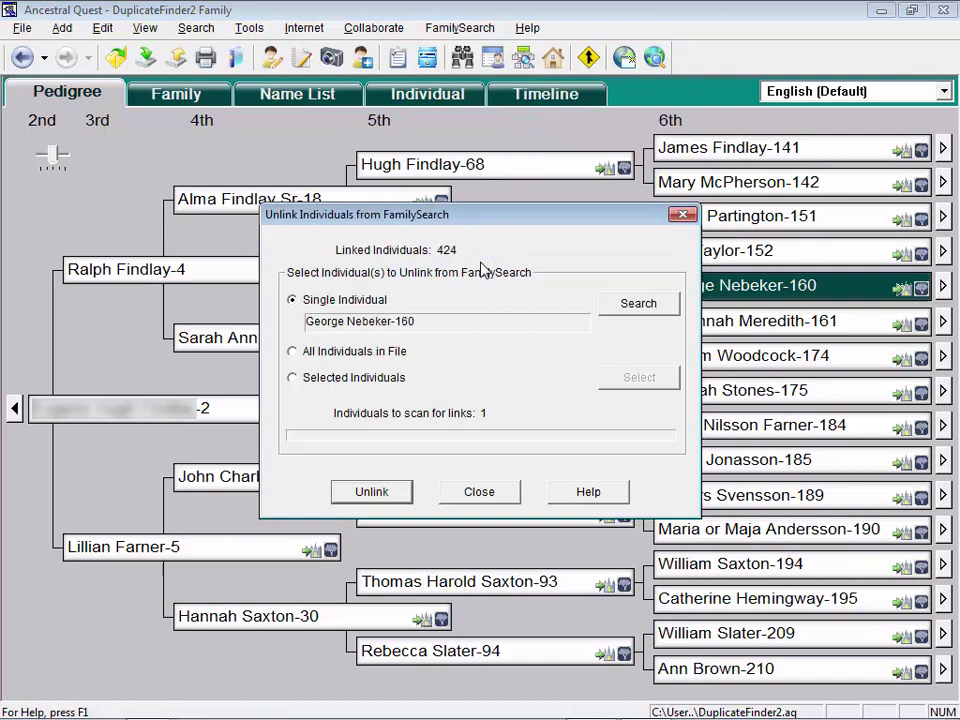
pyautogui.click(298, 354)
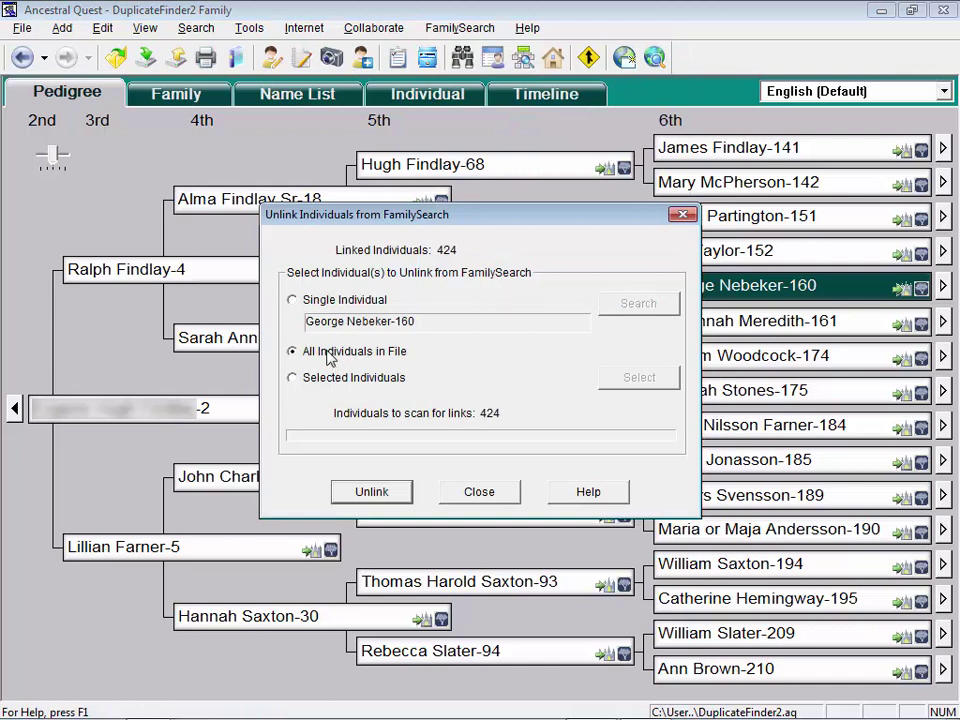
pyautogui.click(370, 495)
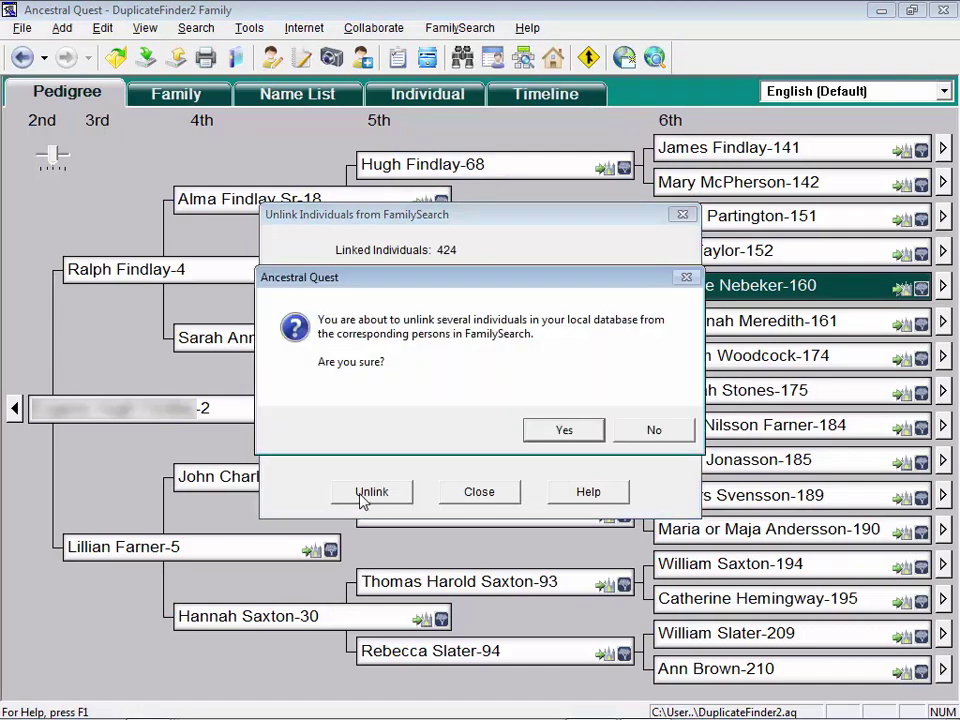
pyautogui.click(561, 429)
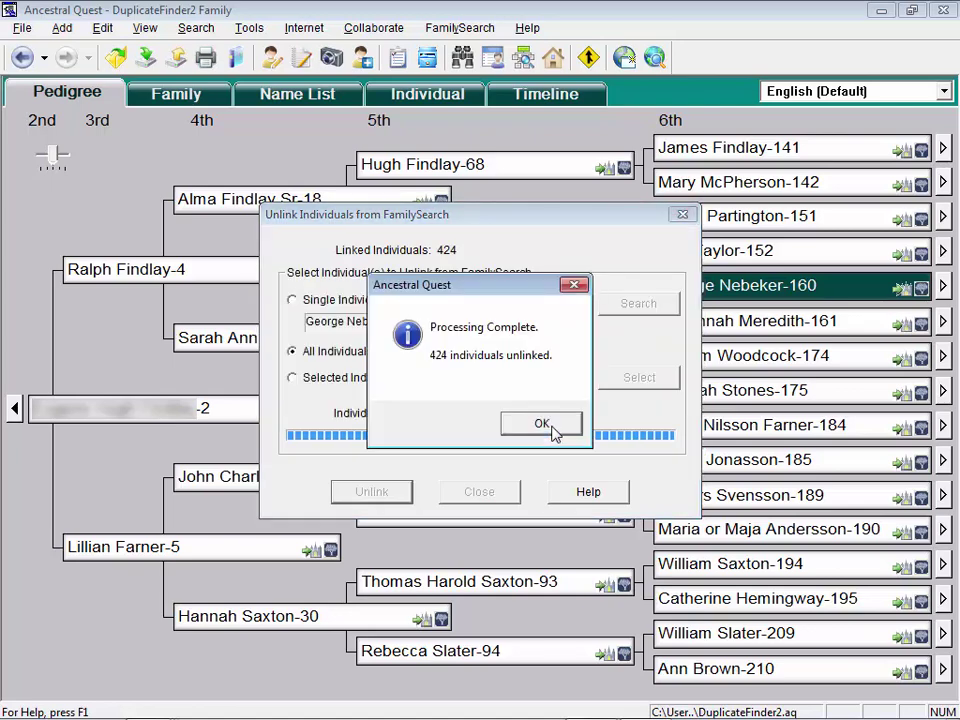
pyautogui.click(553, 426)
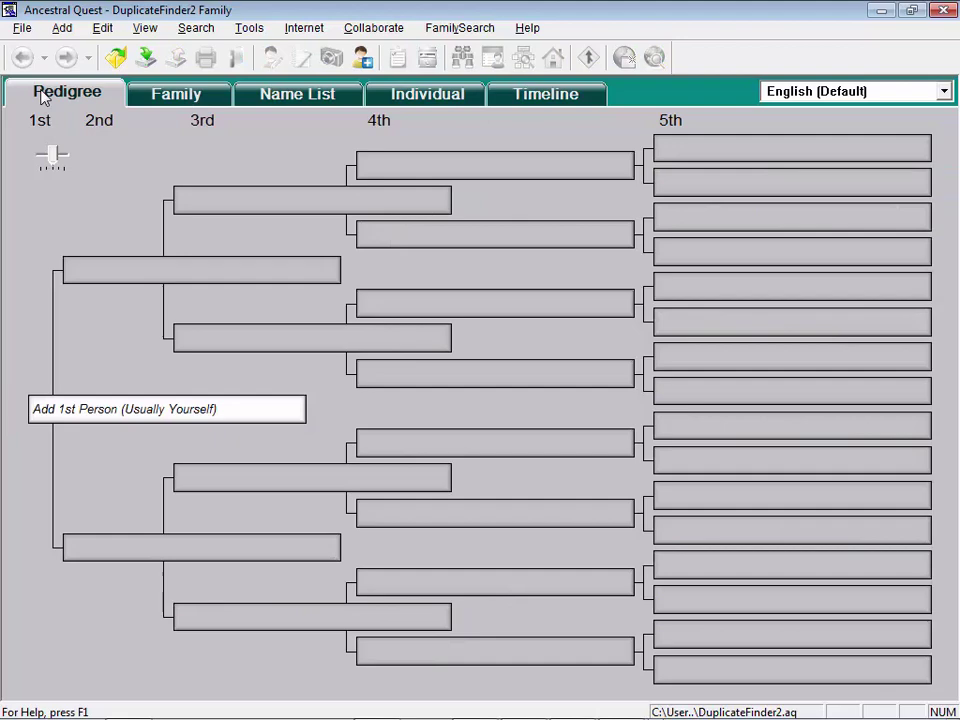
# Close DuplicateFinder2.aq without a backup and reopen the DuplicateFinder.aq database
pyautogui.click(21, 29)
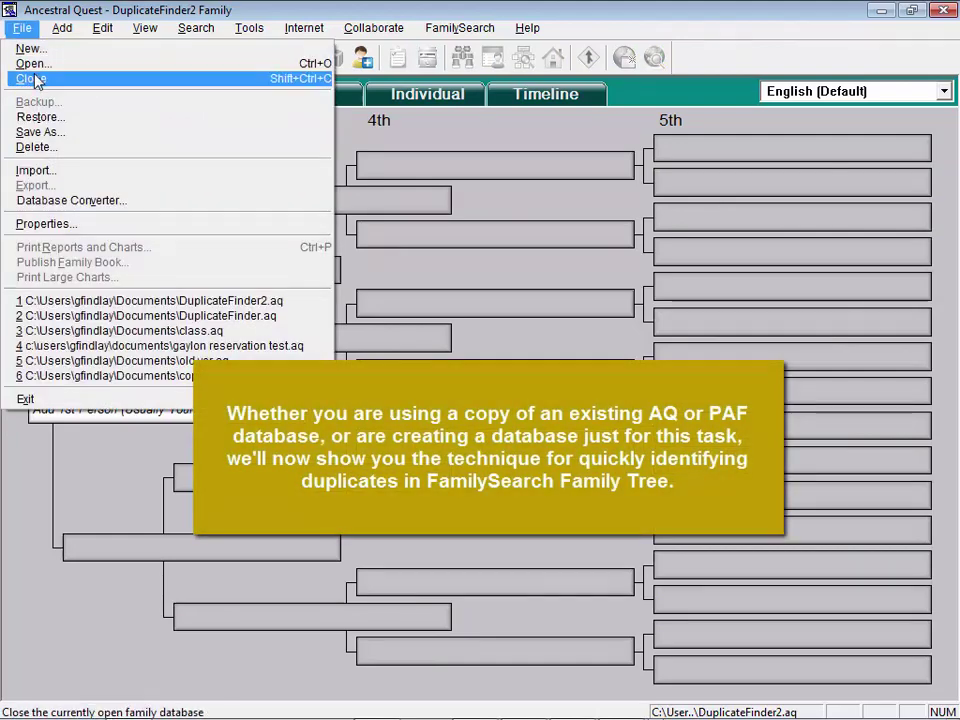
pyautogui.click(31, 78)
pyautogui.press('n')
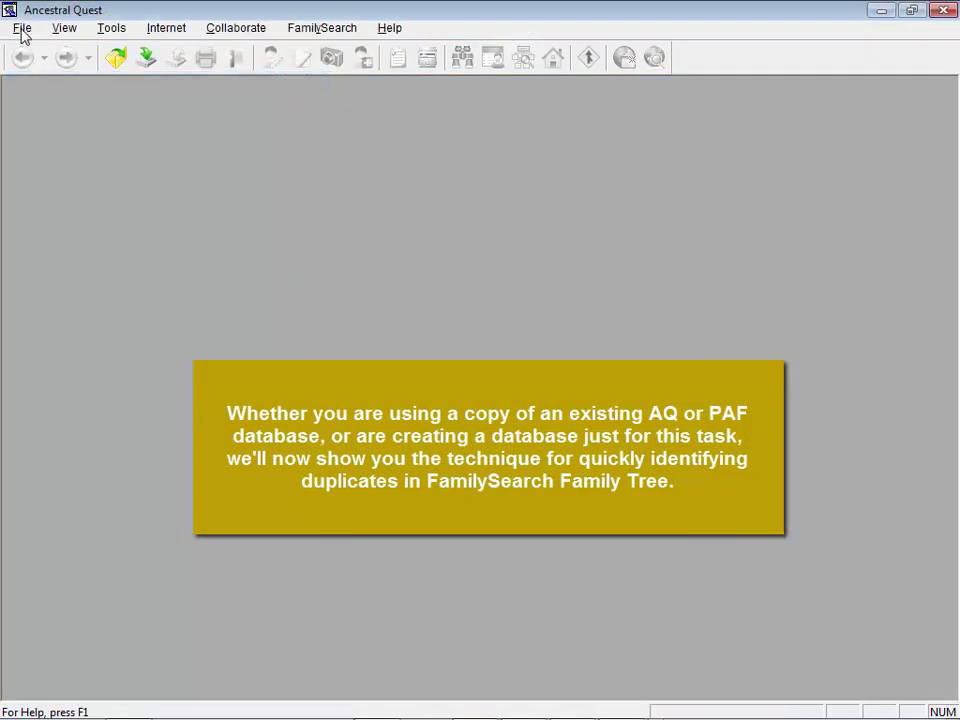
pyautogui.click(21, 29)
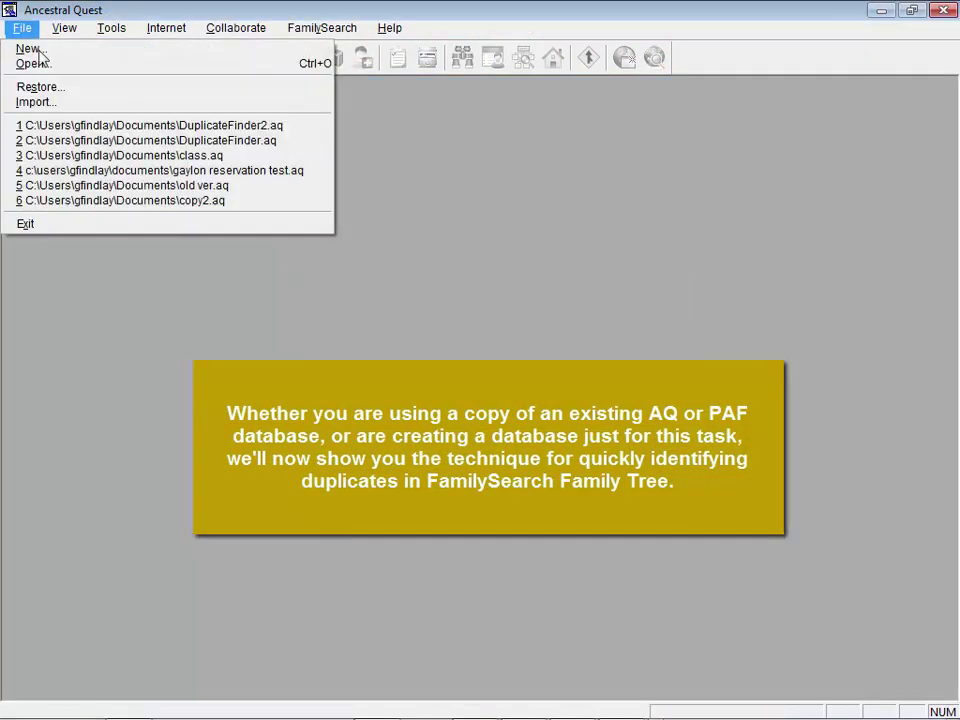
pyautogui.click(127, 141)
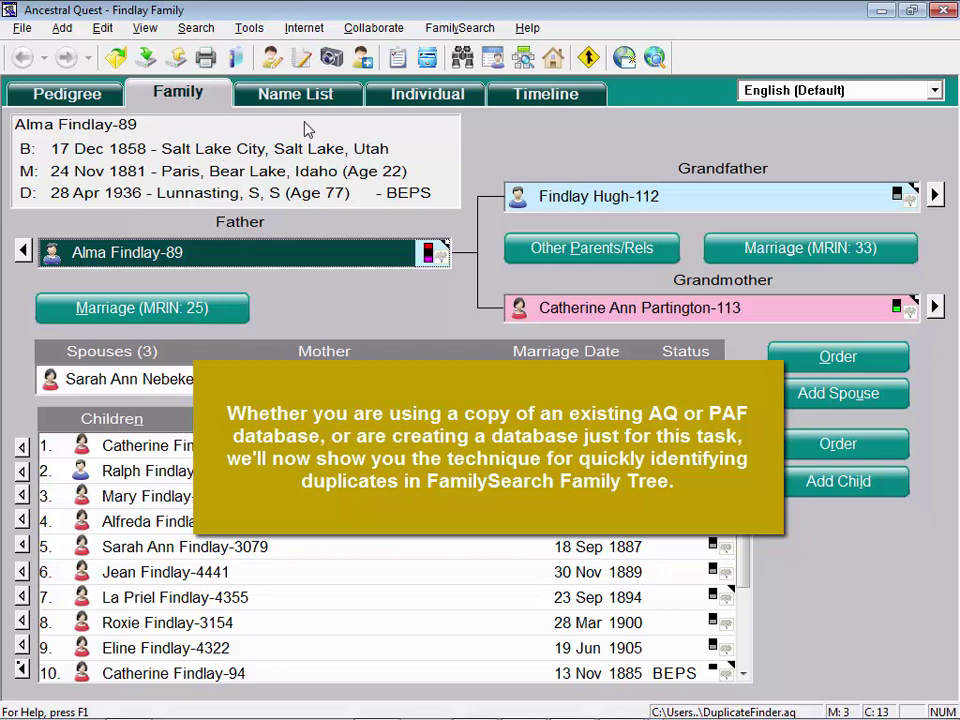
# Start linking groups of individuals with FamilySearch and limit the records to match to selected ones
pyautogui.click(460, 30)
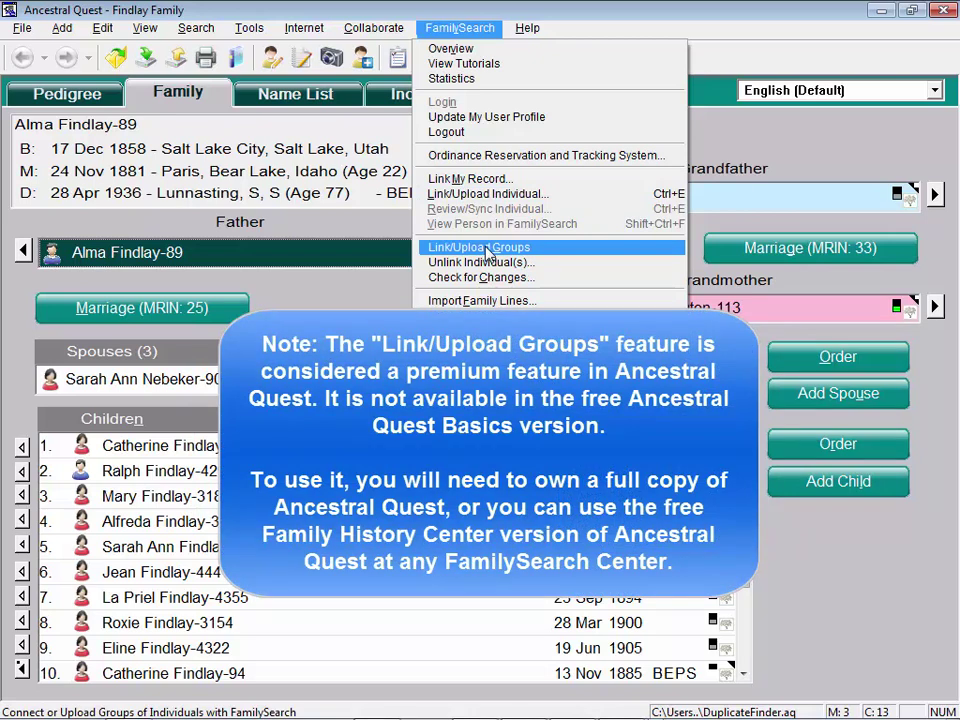
pyautogui.click(487, 254)
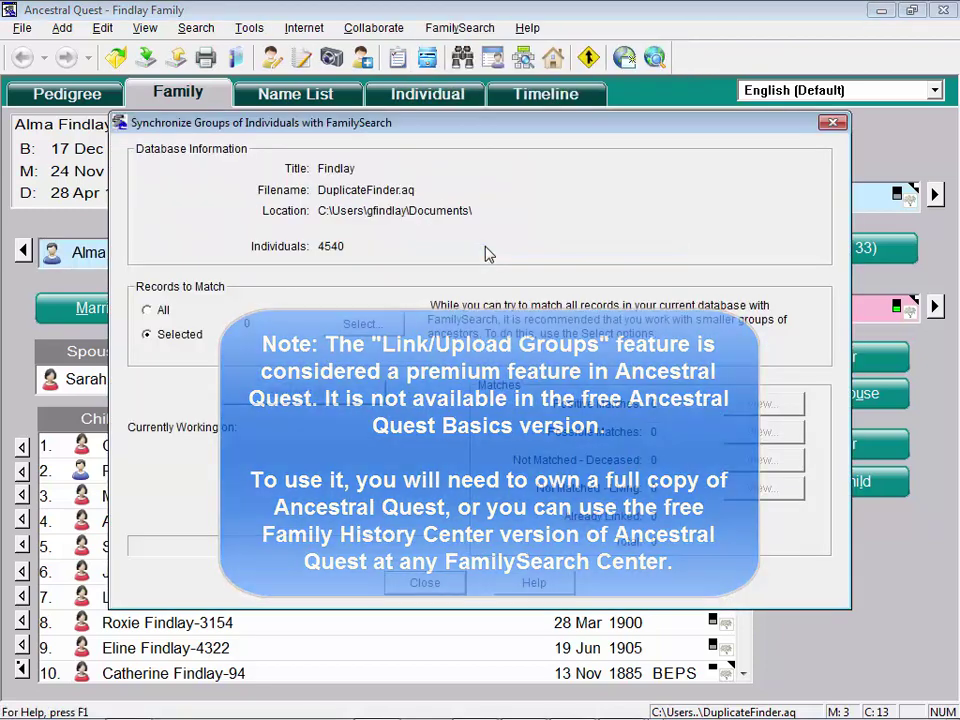
pyautogui.click(151, 314)
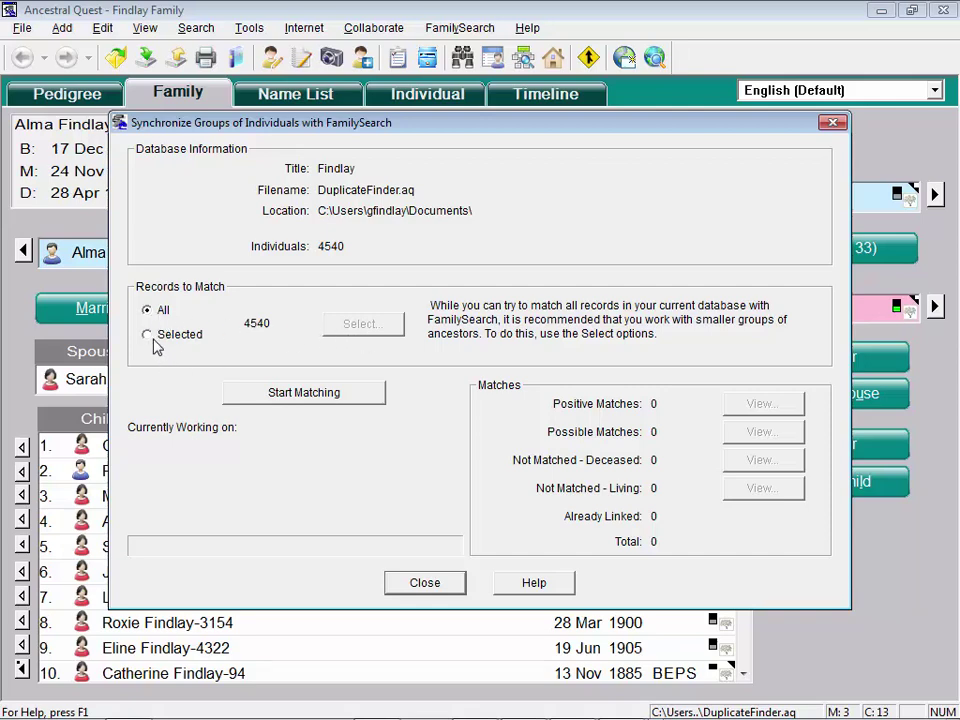
pyautogui.click(156, 340)
# Define a field filter for the RIN range 1000 to 1200 and use the filtered individuals as the records to match
pyautogui.click(377, 324)
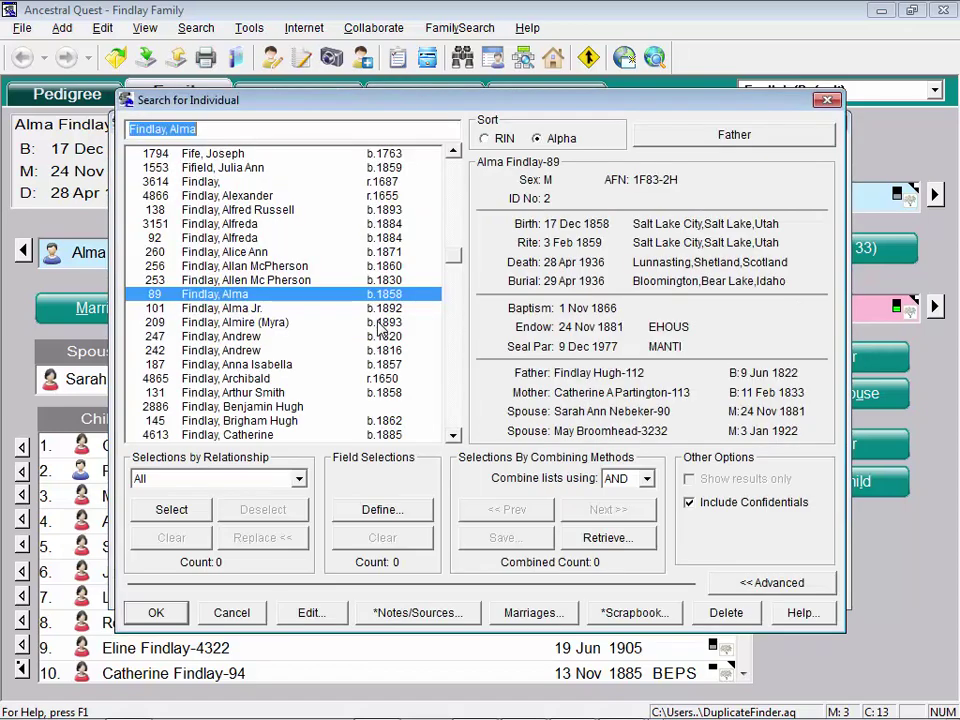
pyautogui.click(381, 510)
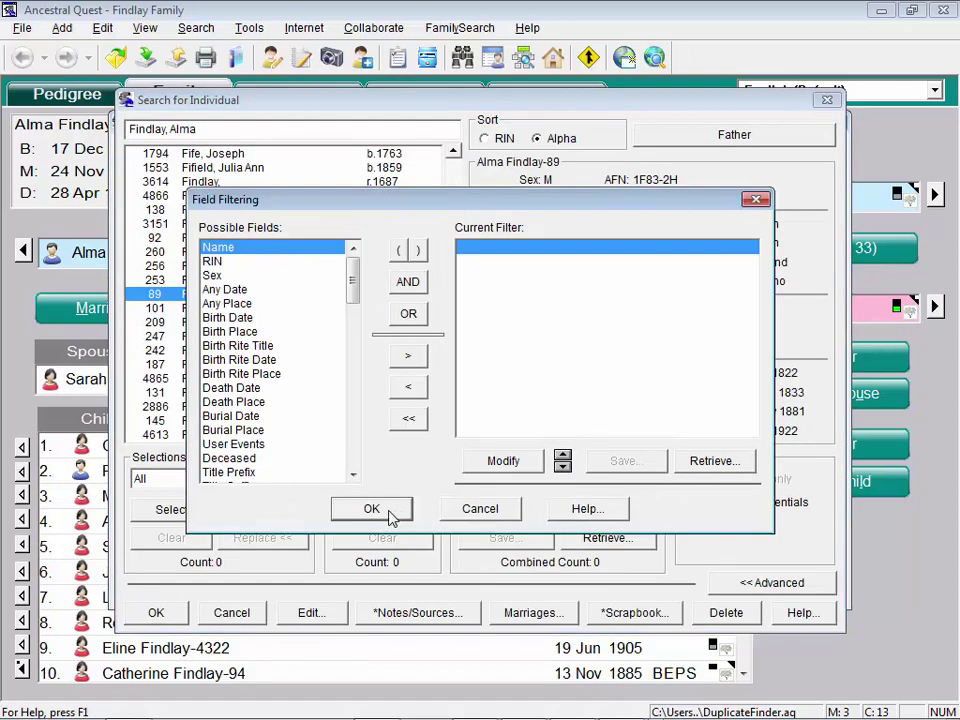
pyautogui.doubleClick(214, 262)
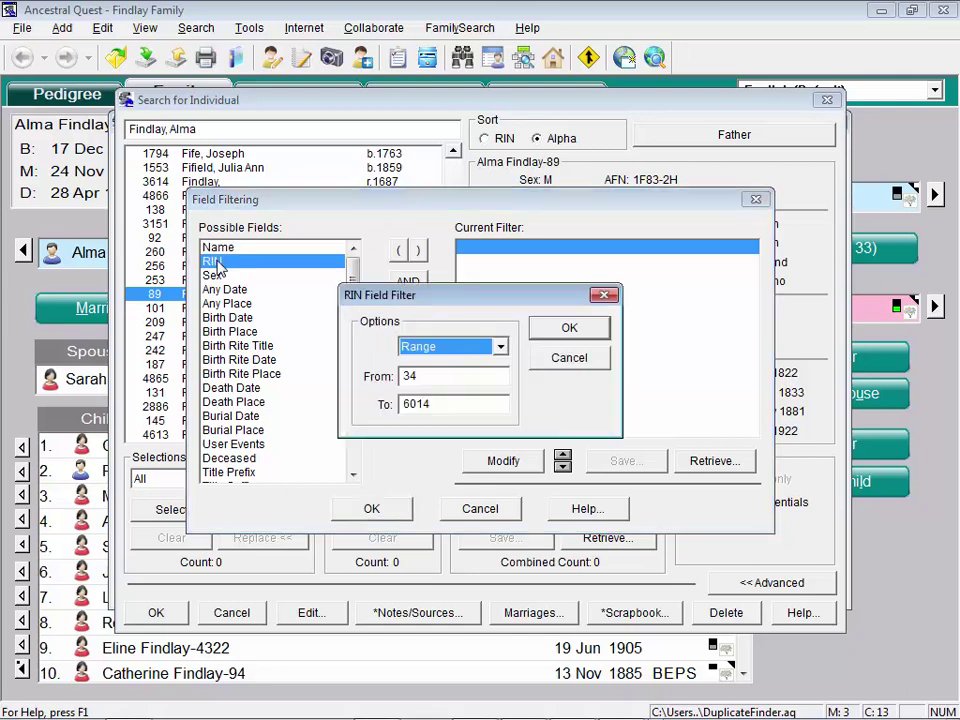
pyautogui.doubleClick(439, 378)
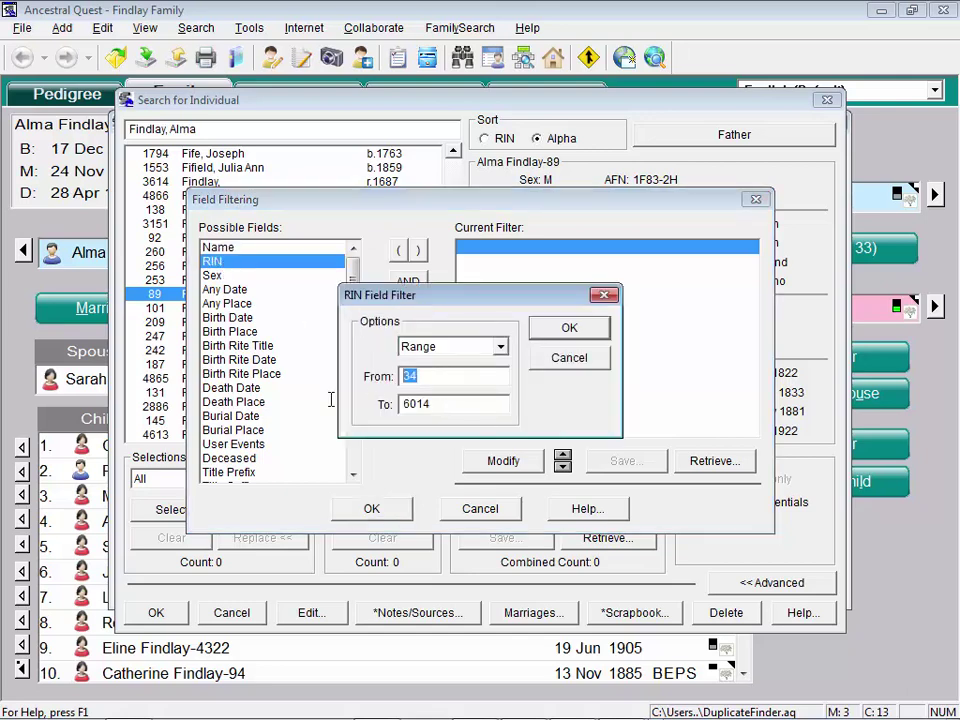
pyautogui.write('1000')
pyautogui.press('Tab')
pyautogui.write('1200')
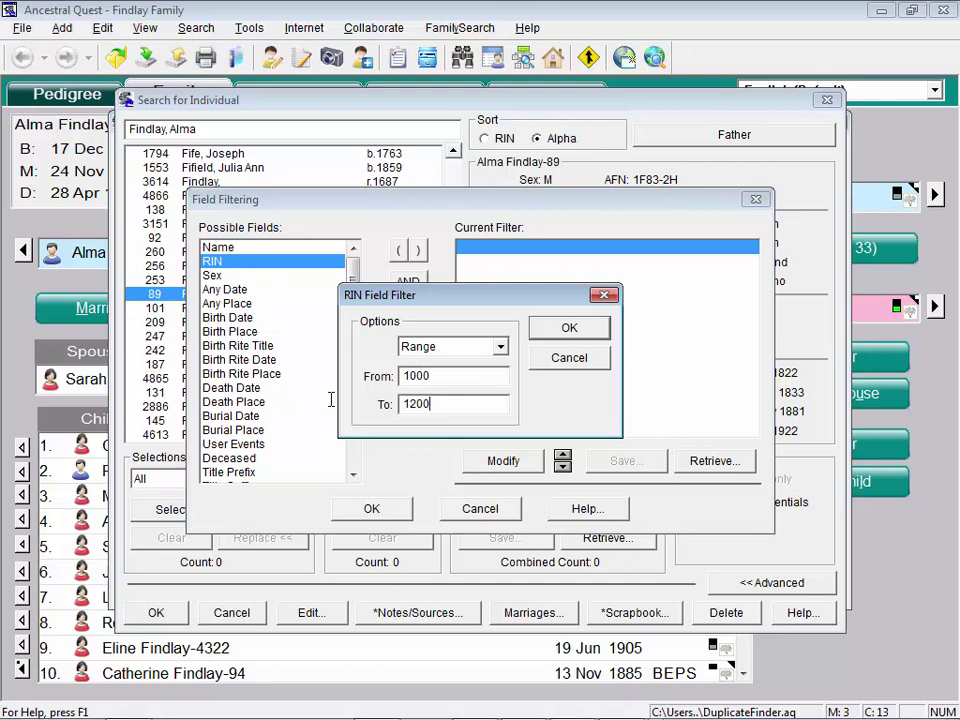
pyautogui.click(588, 328)
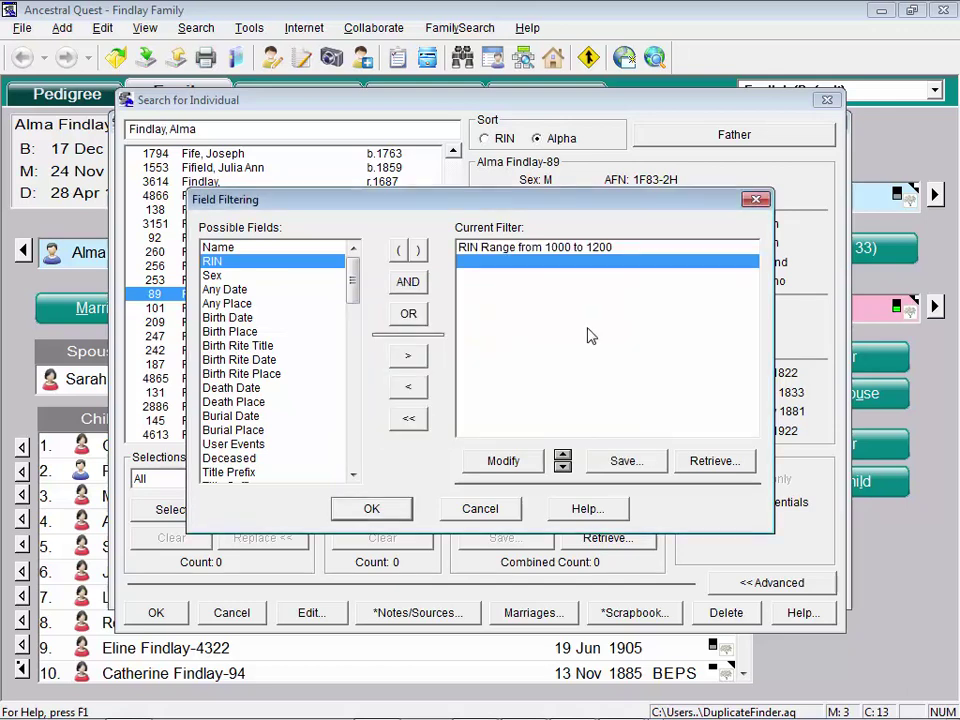
pyautogui.click(394, 516)
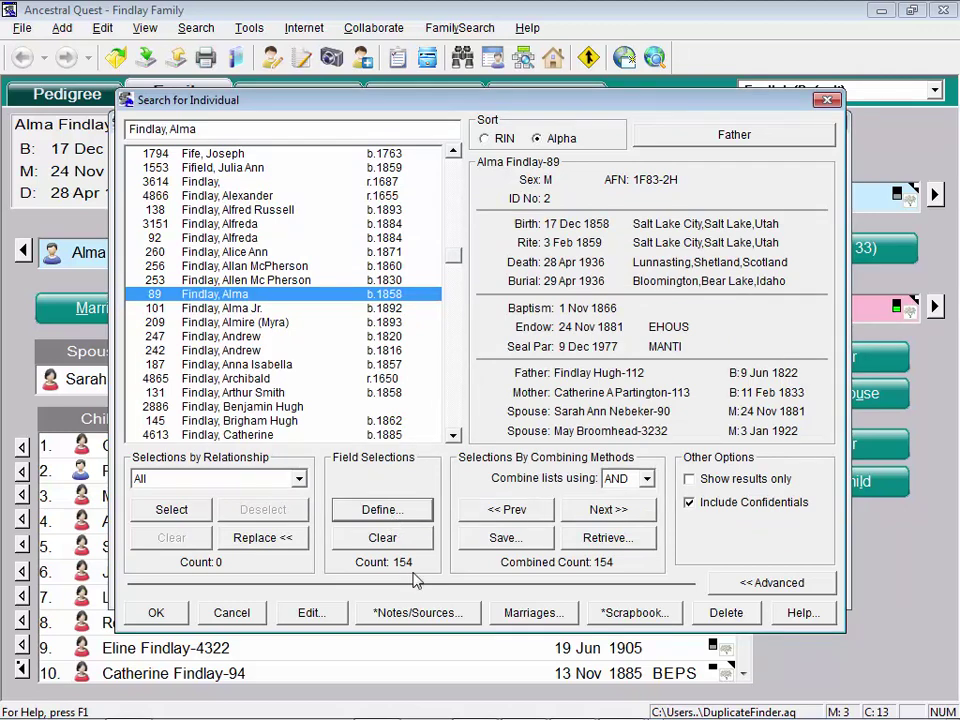
pyautogui.click(158, 614)
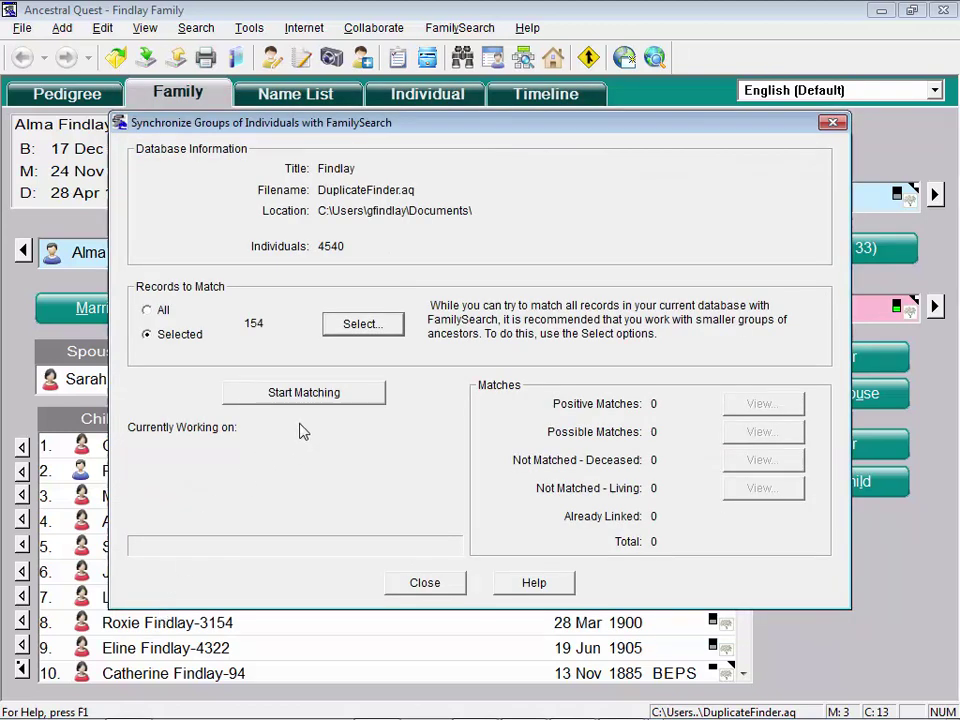
# Match the selected individuals against FamilySearch despite the recommended group size, and view the list of positive matches
pyautogui.click(305, 393)
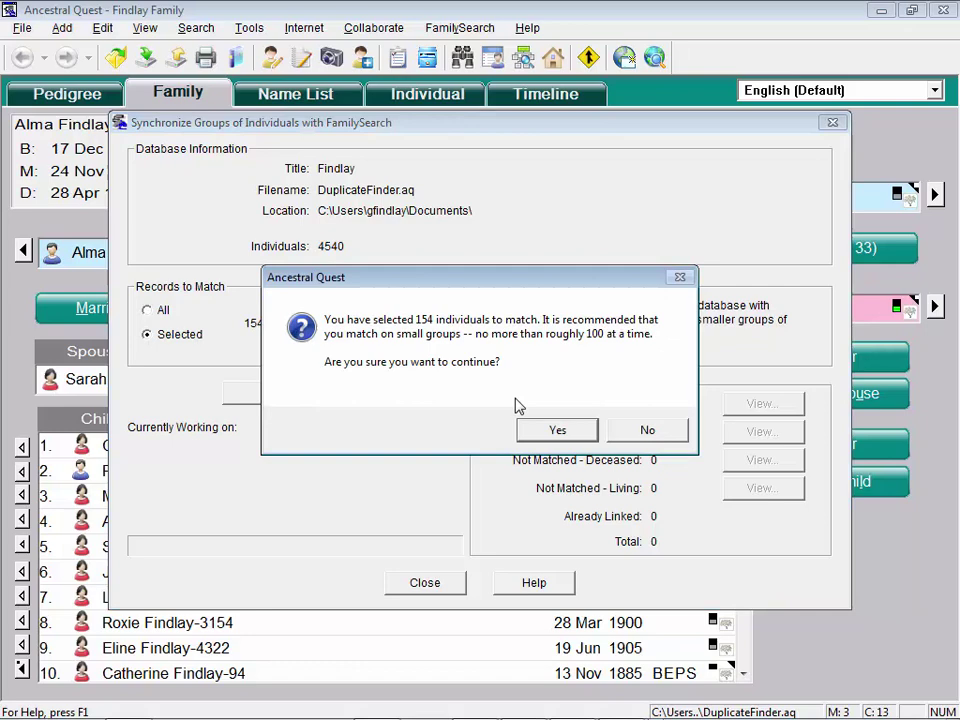
pyautogui.click(560, 431)
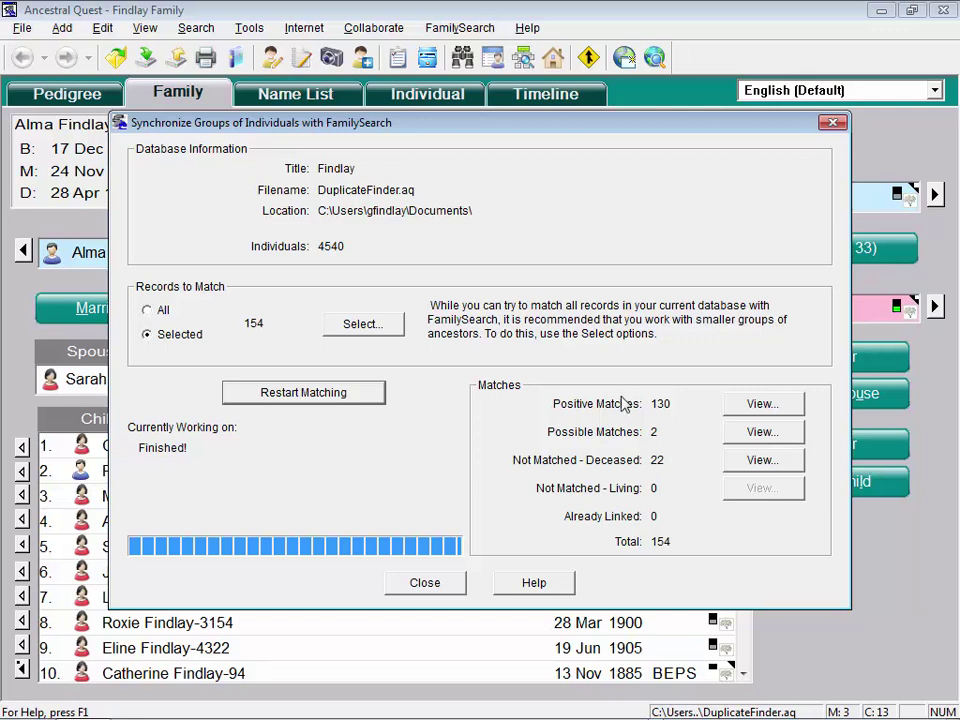
pyautogui.click(763, 403)
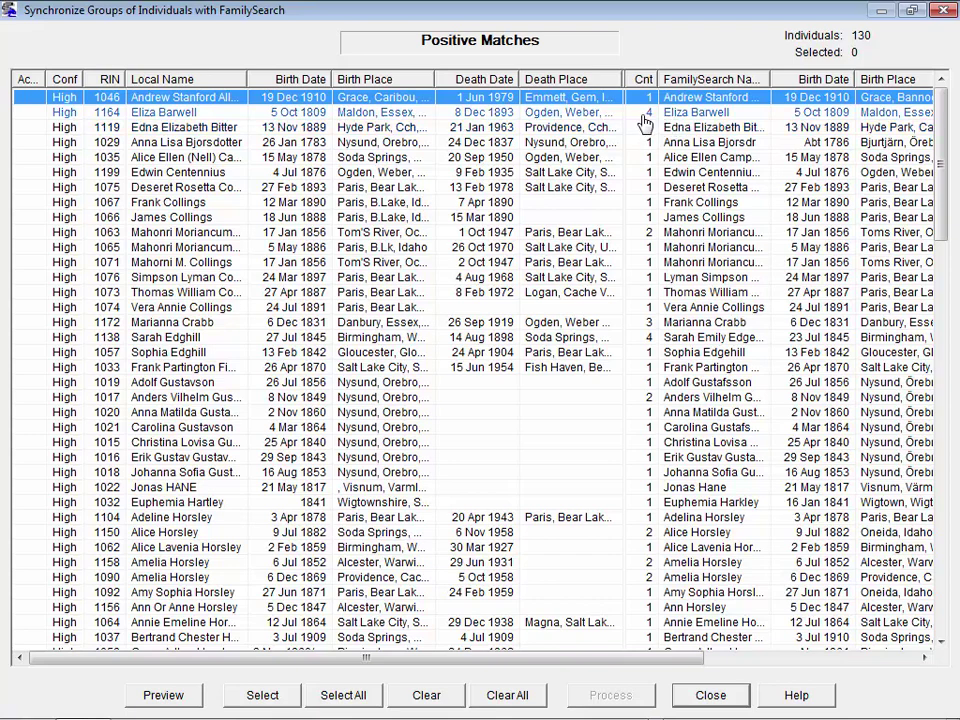
# Compare RIN 1164 with its high-scoring FamilySearch match, check that match as the same person, and close the preview without linking
pyautogui.click(592, 114)
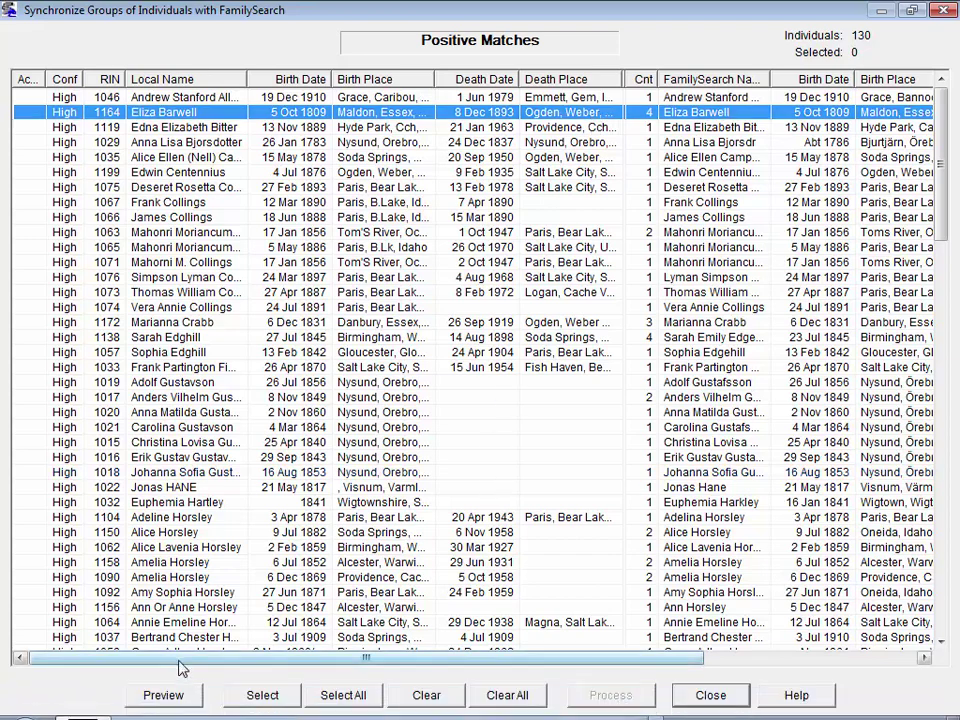
pyautogui.click(178, 697)
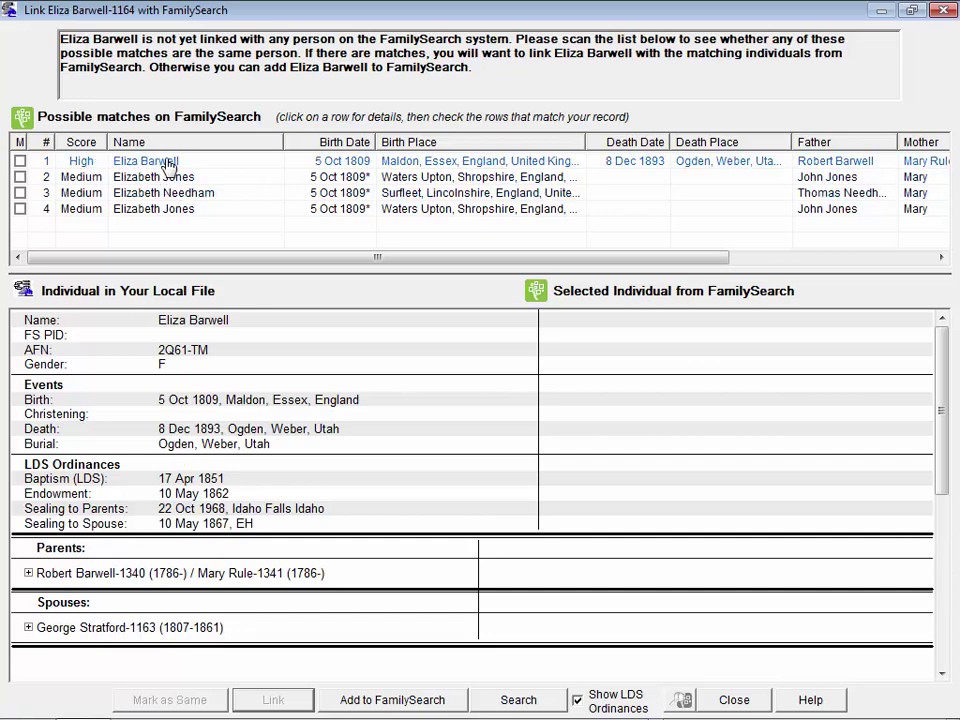
pyautogui.click(152, 161)
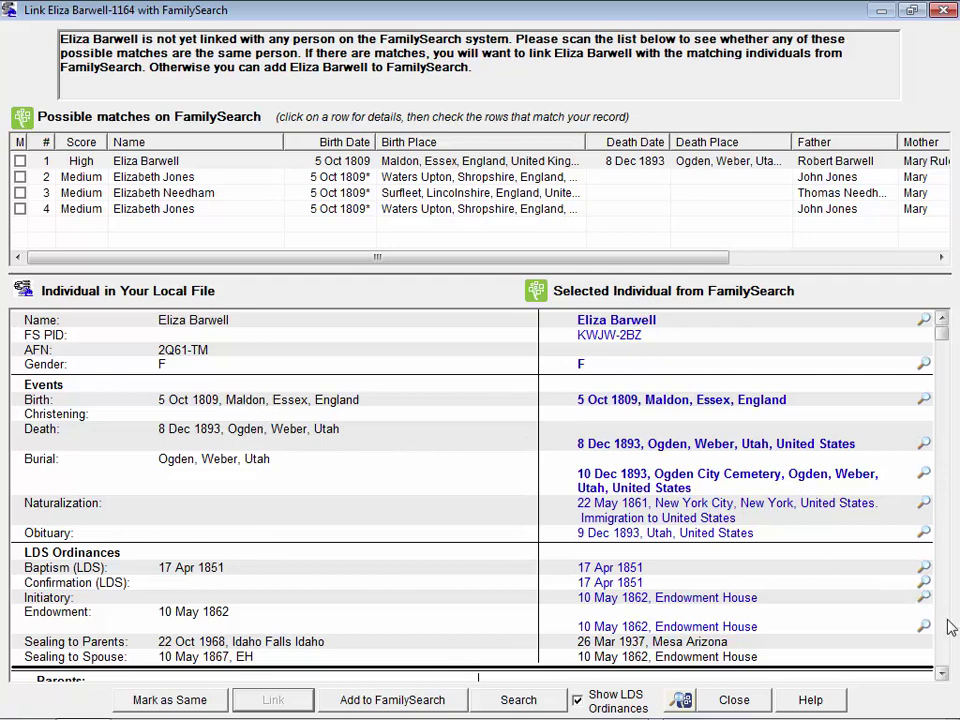
pyautogui.scroll(-3, 948, 628)
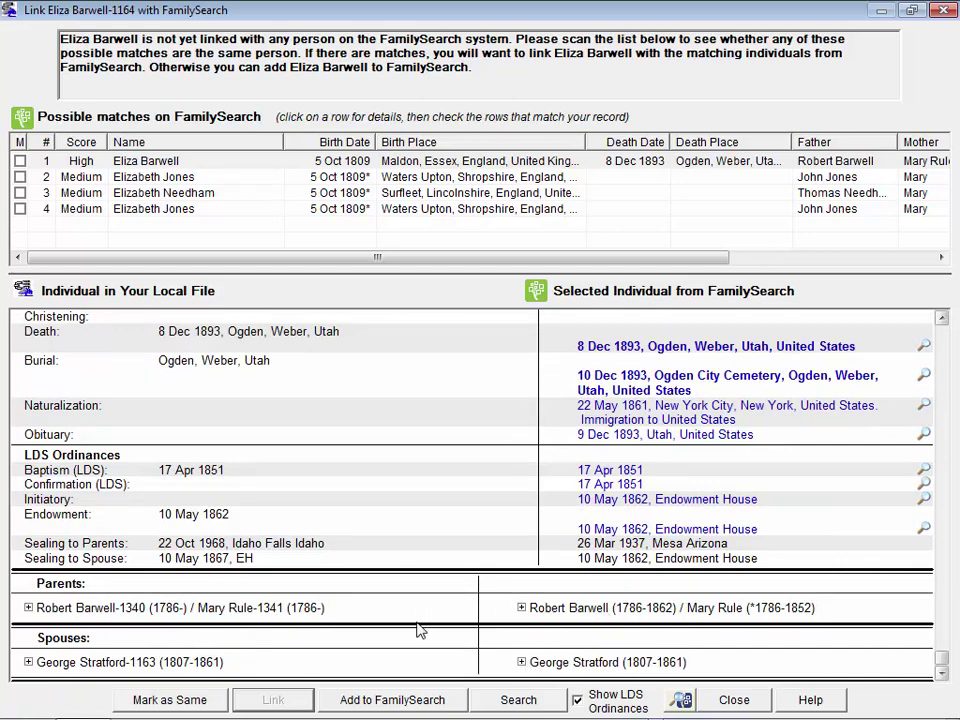
pyautogui.click(20, 161)
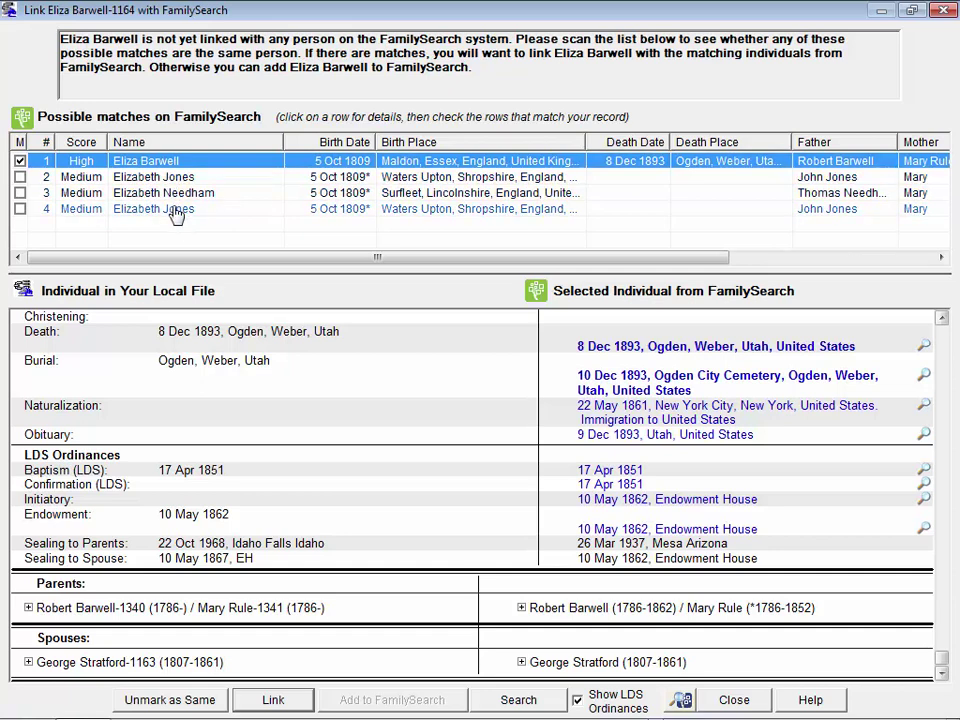
pyautogui.click(611, 503)
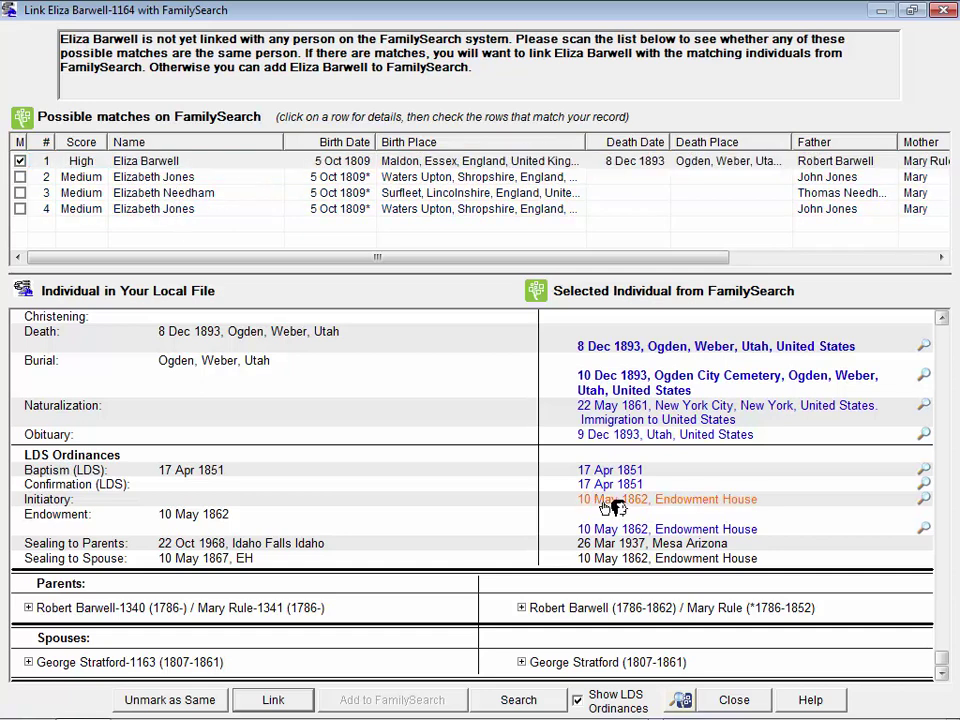
pyautogui.click(735, 700)
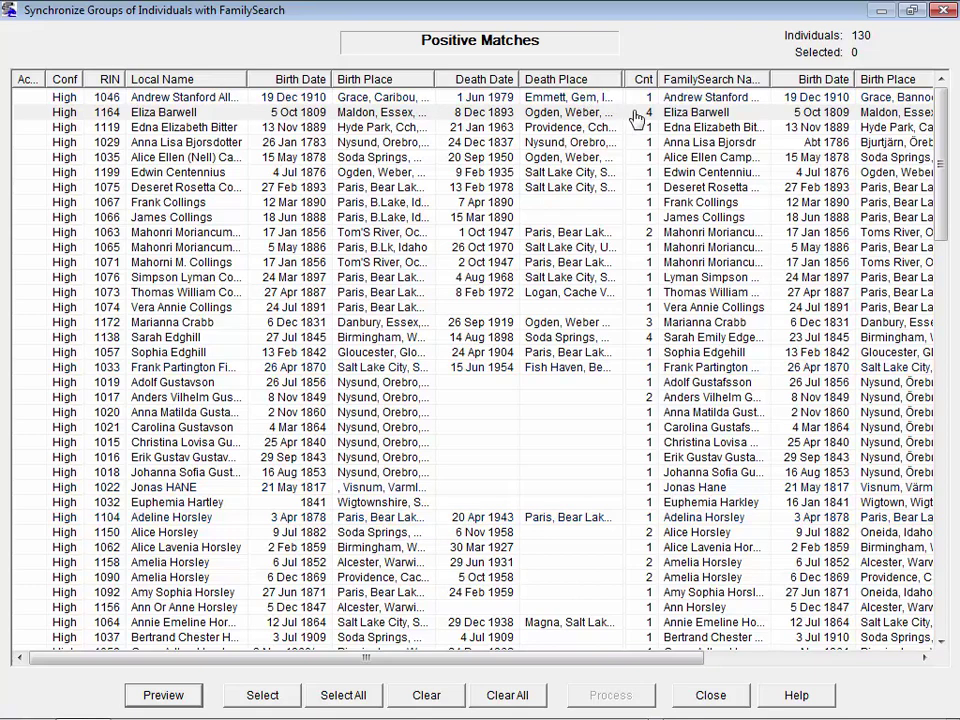
# Preview the possible matches for RIN 1063, compare the high-scoring record with the local individual, and mark it as the same person
pyautogui.click(630, 233)
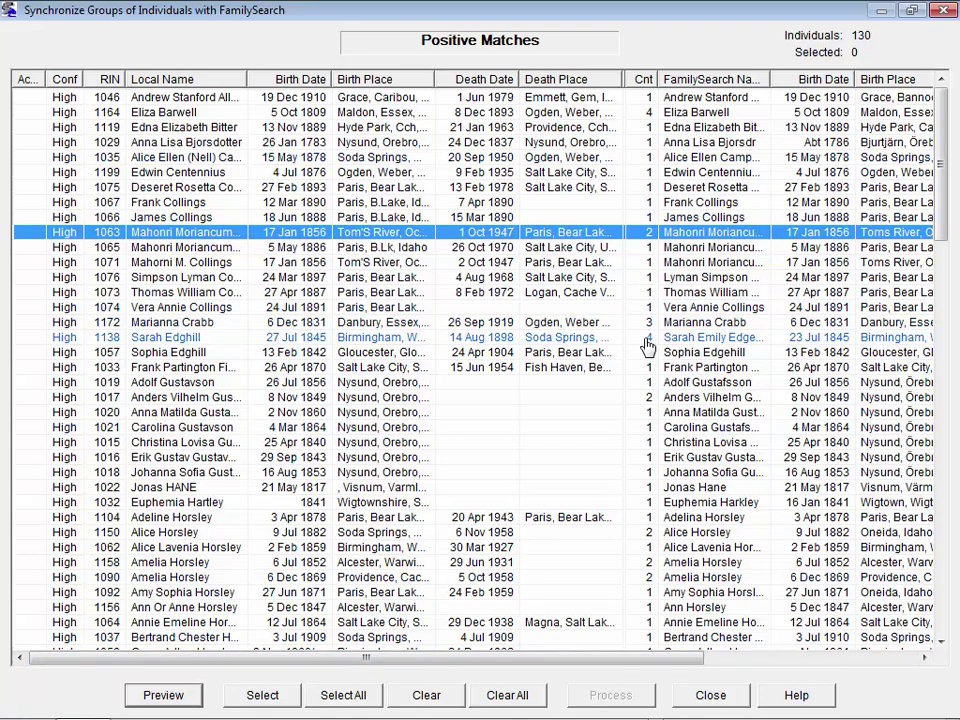
pyautogui.click(152, 695)
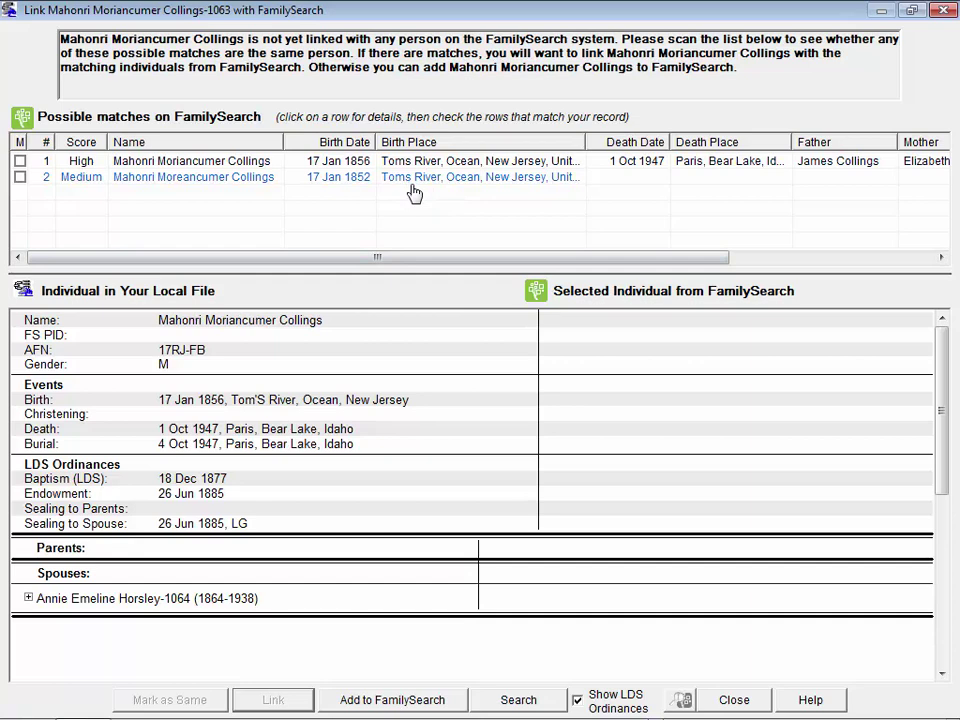
pyautogui.click(208, 160)
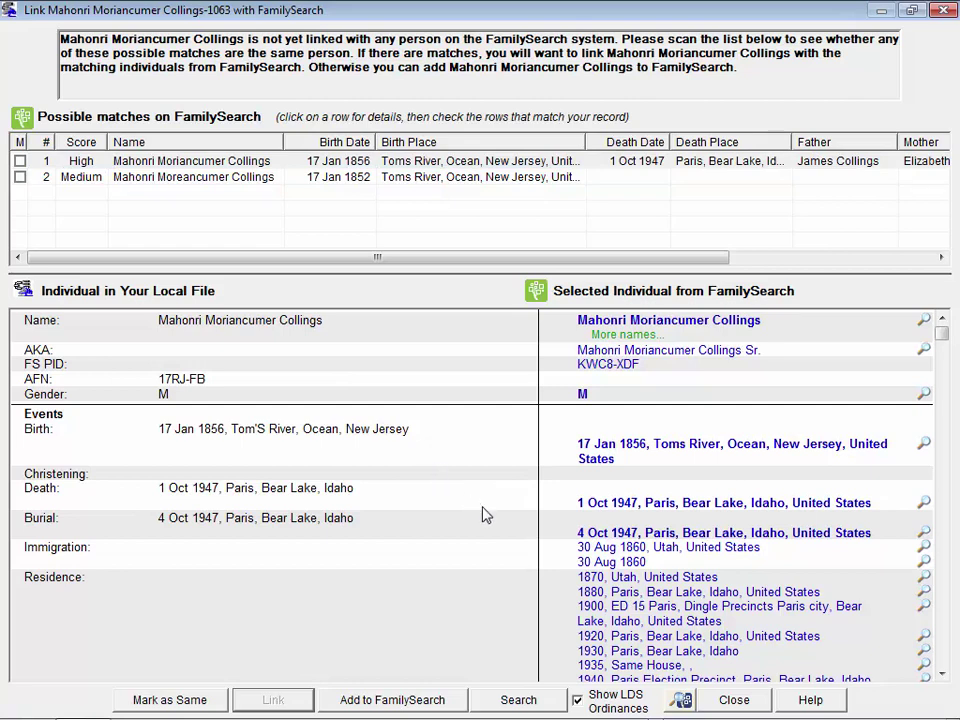
pyautogui.click(940, 503)
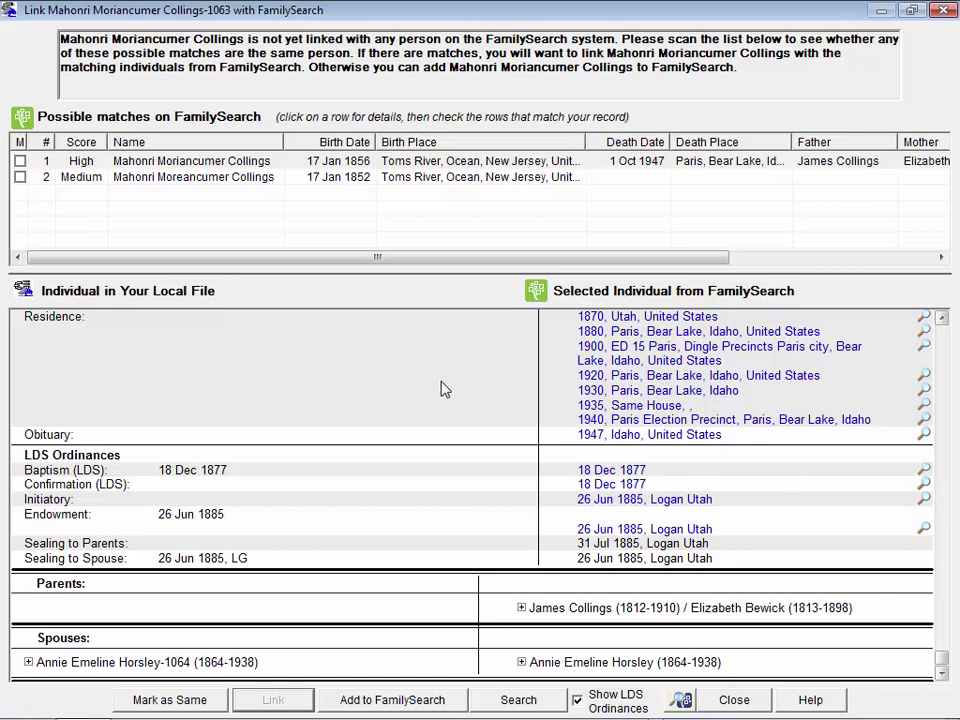
pyautogui.click(20, 161)
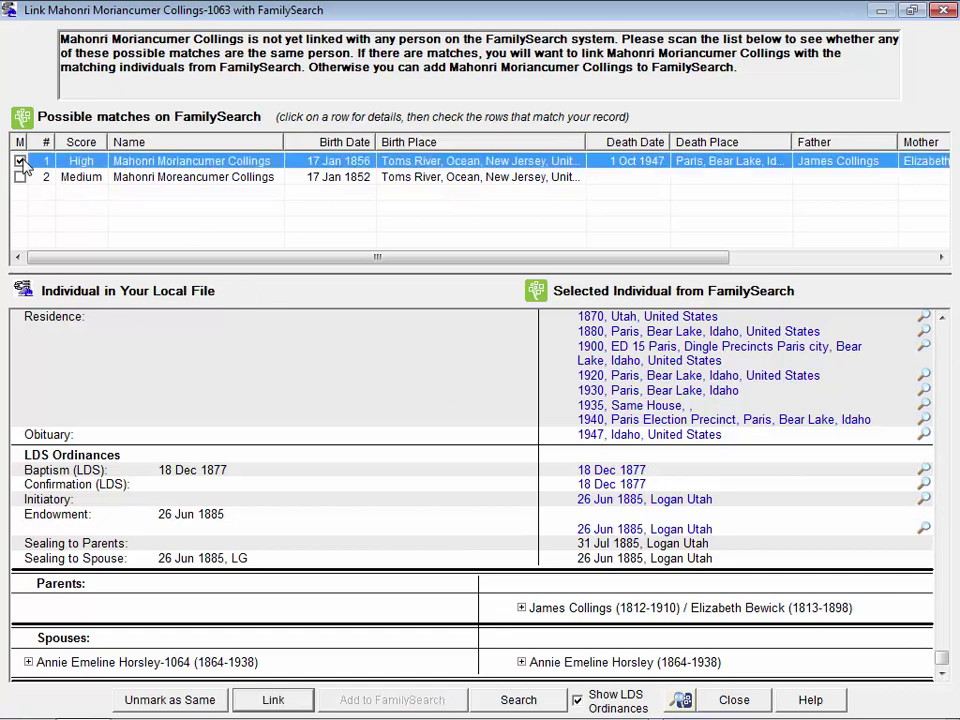
# Compare the medium-scoring match born in 1852 with the local individual and mark it as the same person too
pyautogui.click(176, 178)
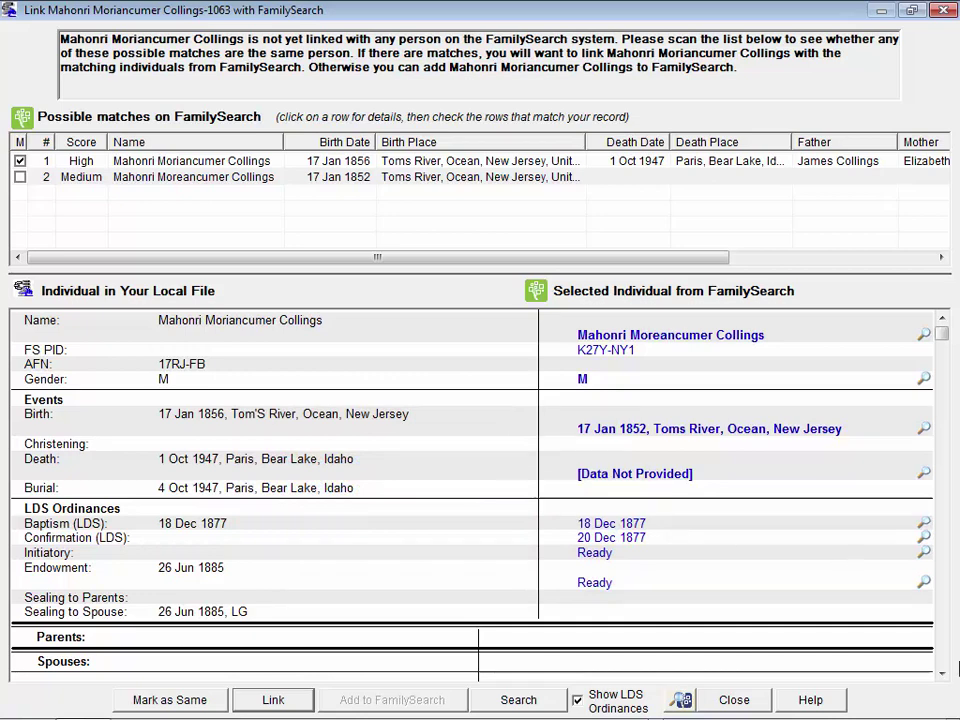
pyautogui.click(941, 675)
pyautogui.click(941, 675)
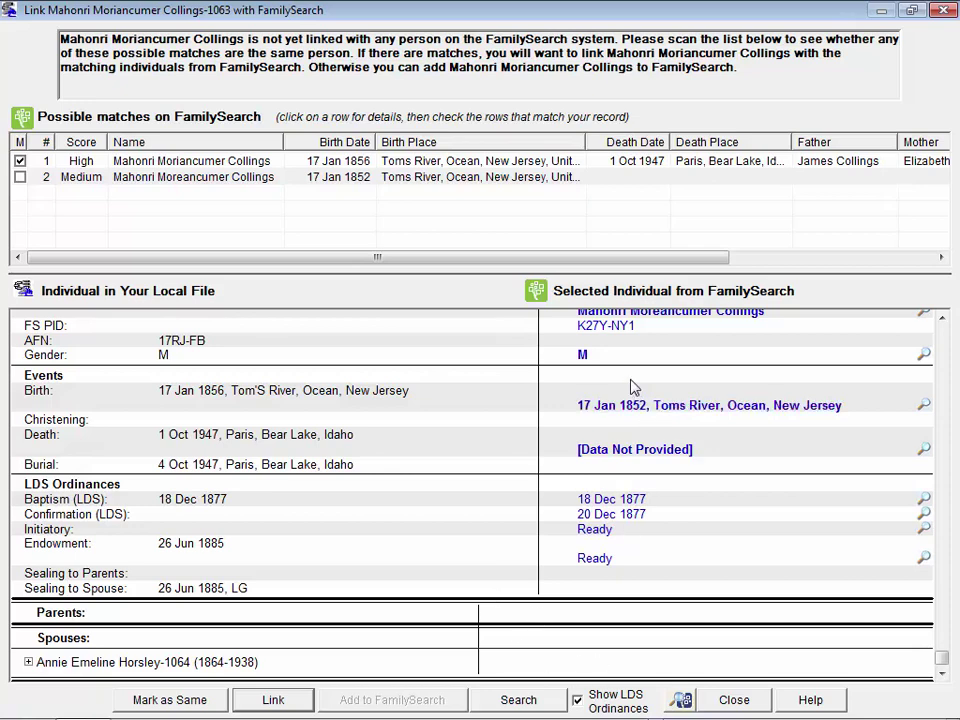
pyautogui.click(945, 398)
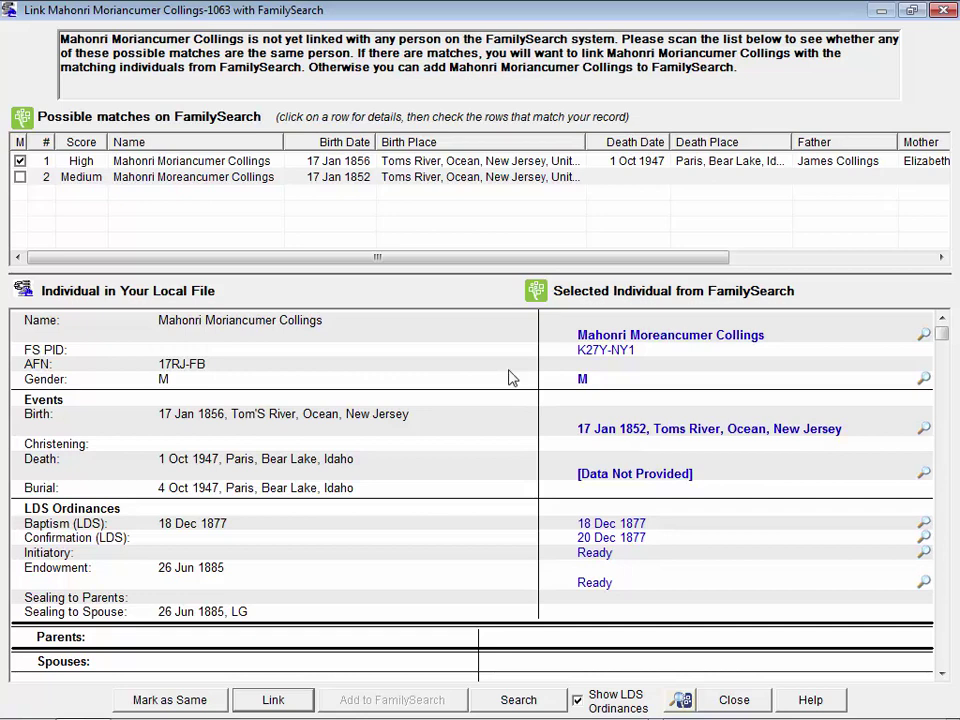
pyautogui.click(20, 177)
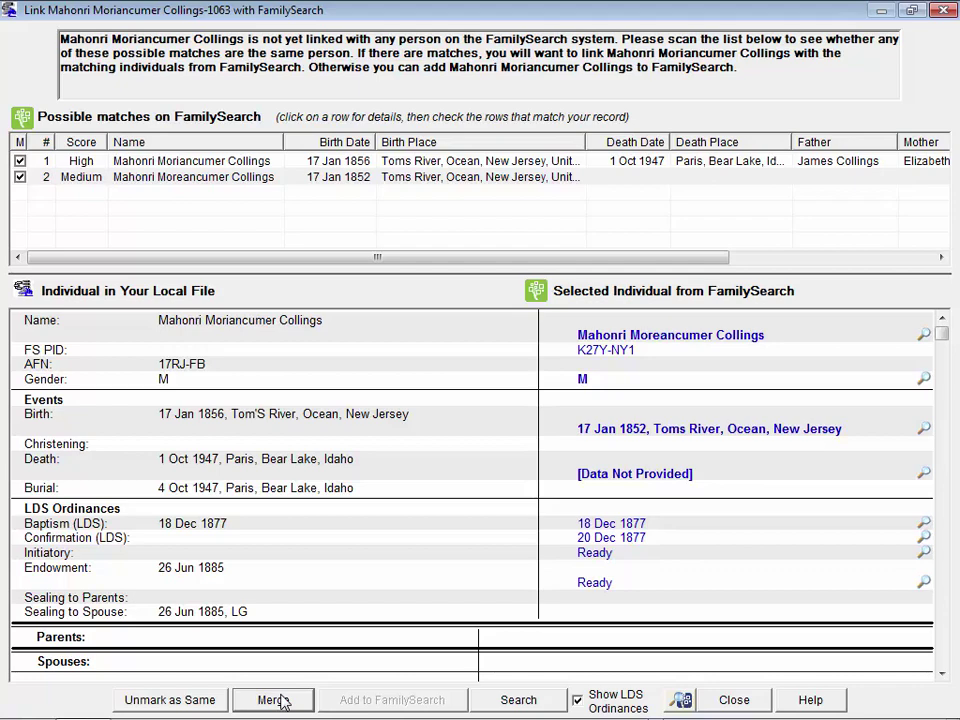
# Open the merge comparison for the two marked FamilySearch records, dismiss the notice, and cancel without merging
pyautogui.click(280, 700)
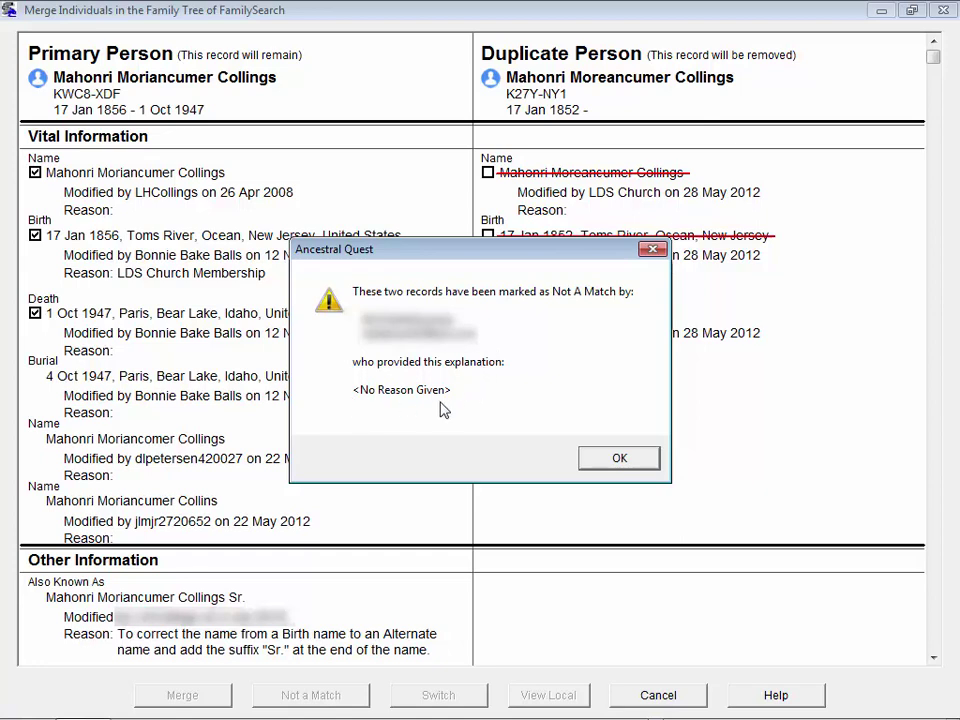
pyautogui.click(589, 458)
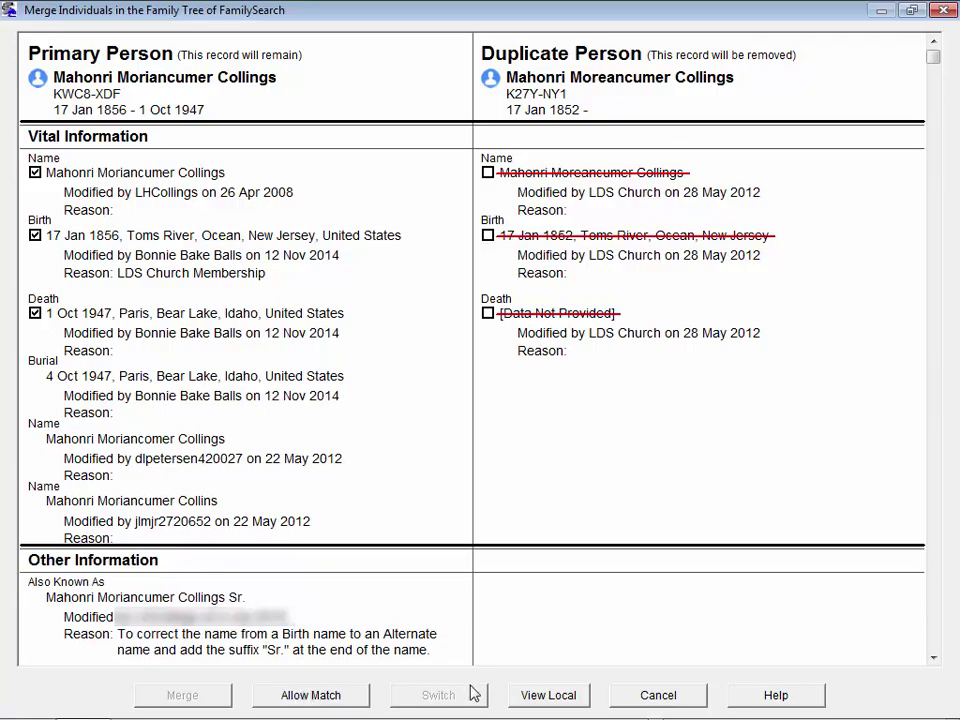
pyautogui.click(634, 692)
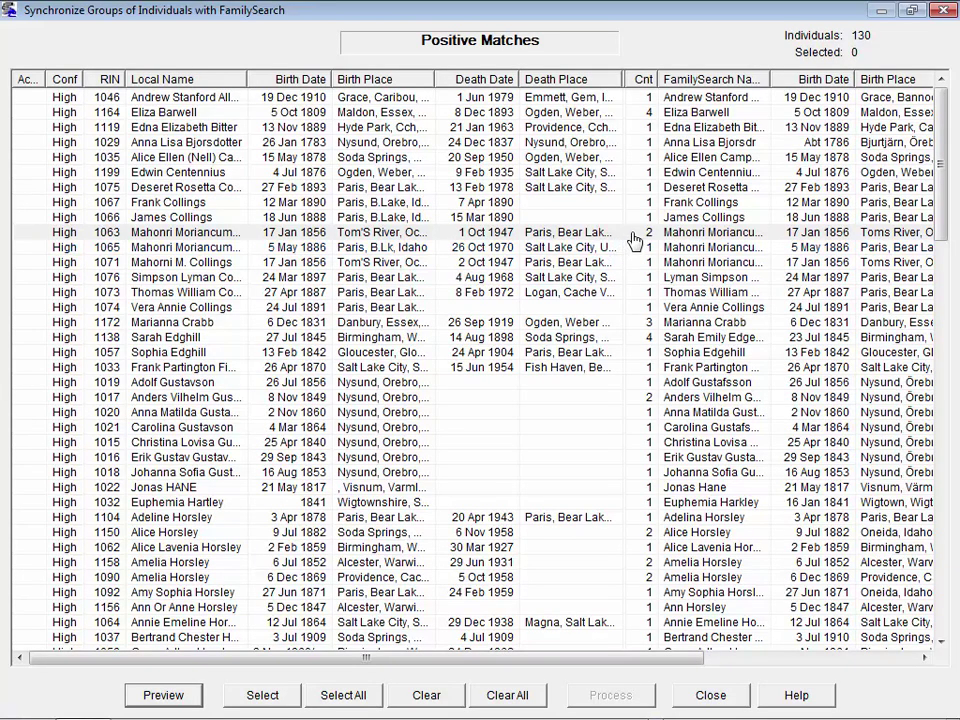
# Preview the possible FamilySearch matches for RIN 1172 and return to the positive matches list
pyautogui.click(633, 327)
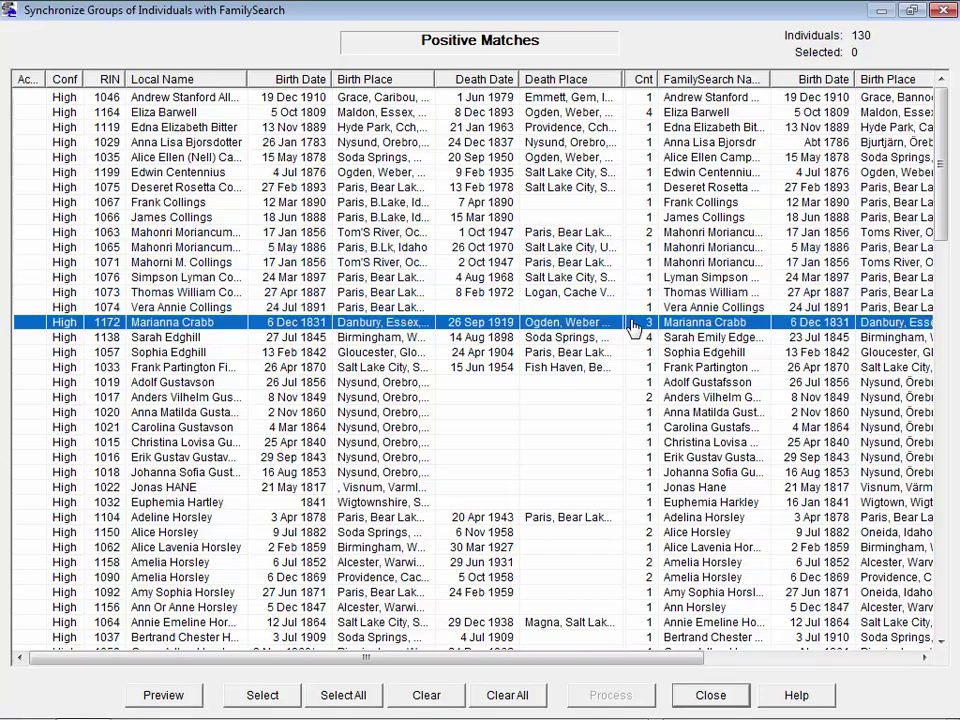
pyautogui.click(176, 702)
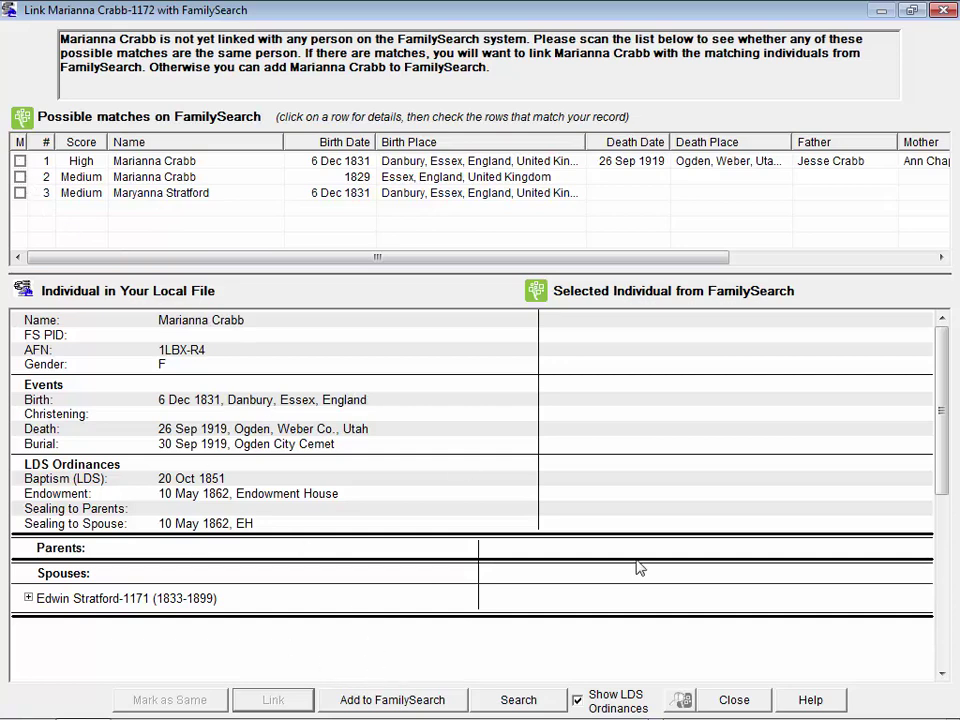
pyautogui.click(738, 701)
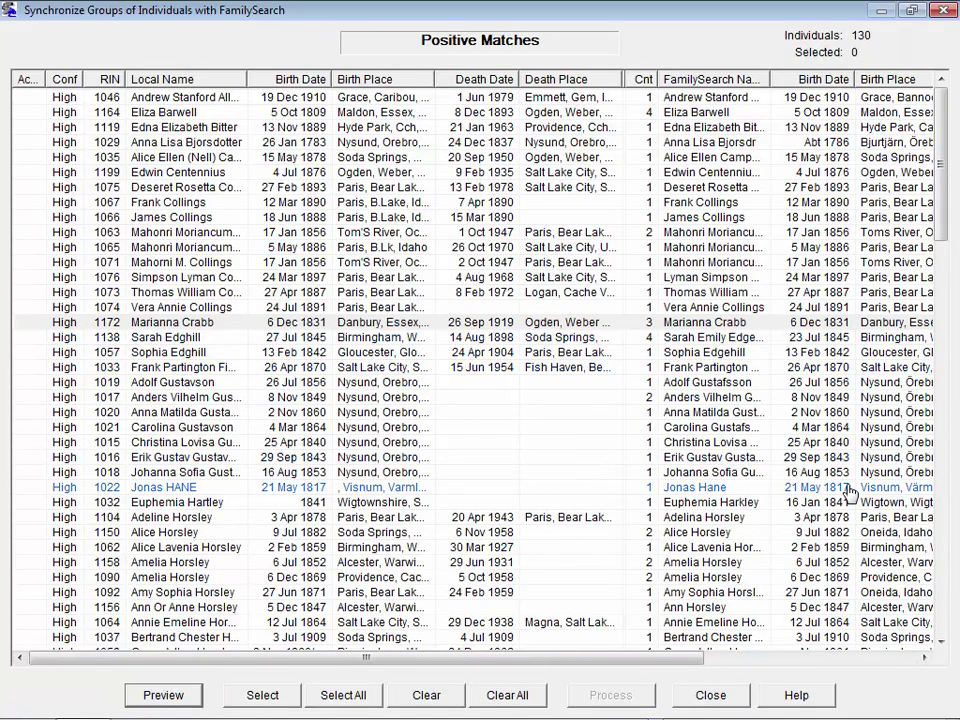
# Look through the rest of the positive matches and preview the possible FamilySearch matches for RIN 1176
pyautogui.click(942, 533)
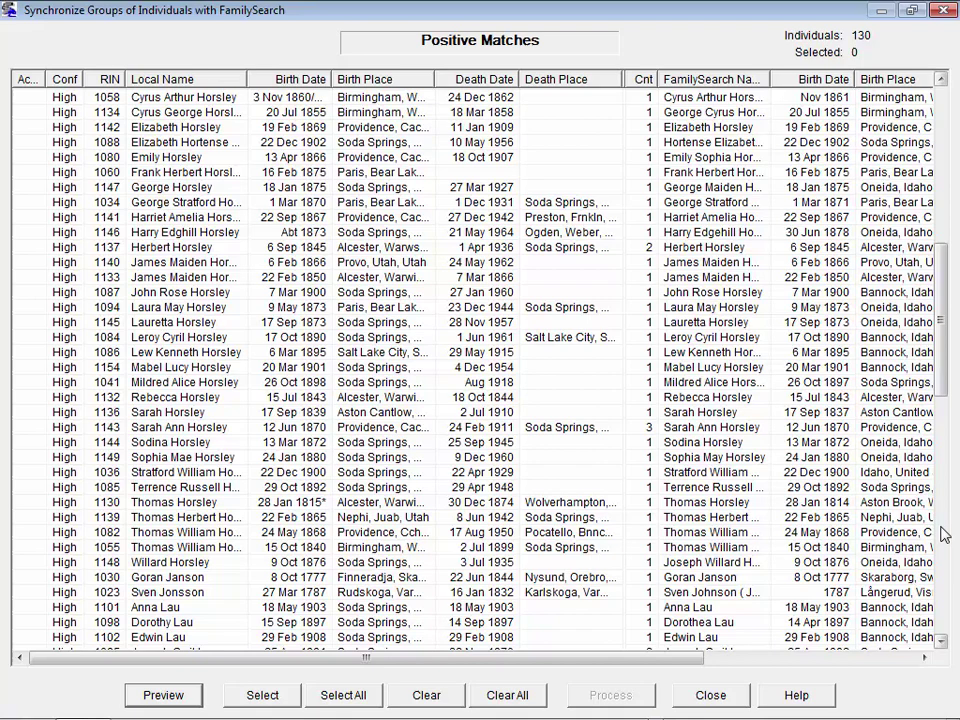
pyautogui.click(942, 533)
pyautogui.click(942, 540)
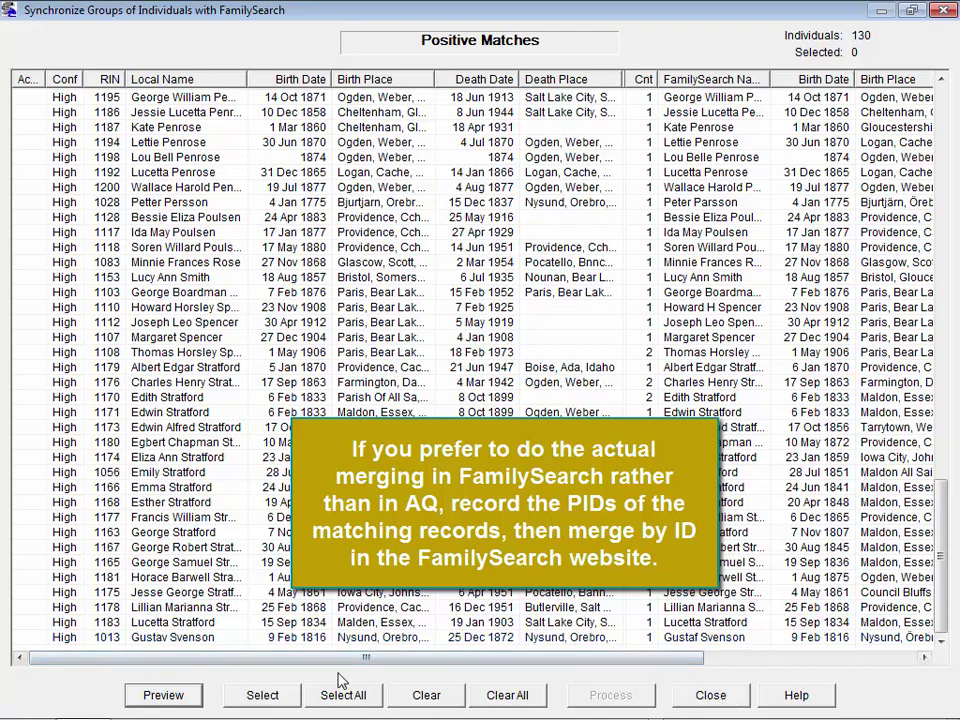
pyautogui.click(670, 384)
pyautogui.click(163, 695)
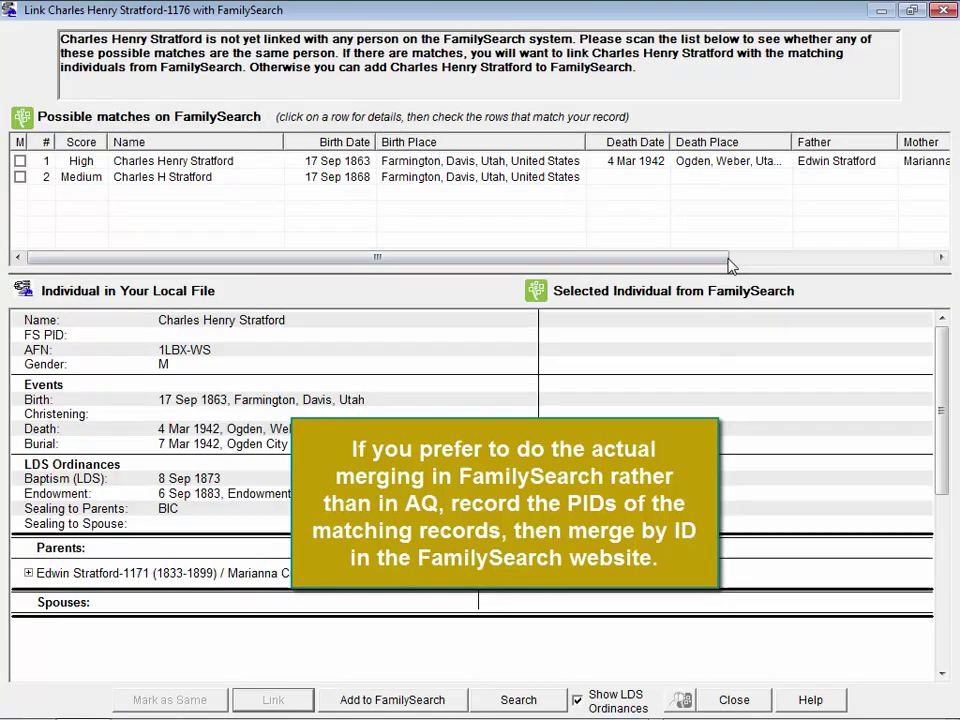
# Narrow the Name, Birth Place, Death Place, Mother and Father columns of the possible matches to bring the FS PID column into view
pyautogui.moveTo(283, 144); pyautogui.dragTo(238, 144)
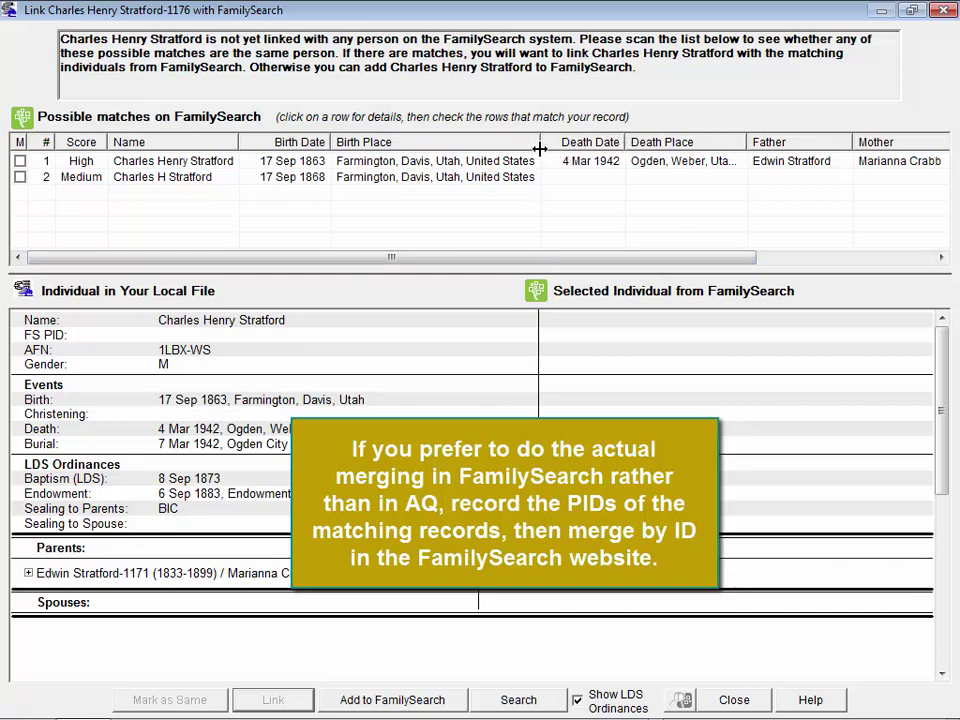
pyautogui.moveTo(540, 148); pyautogui.dragTo(458, 148)
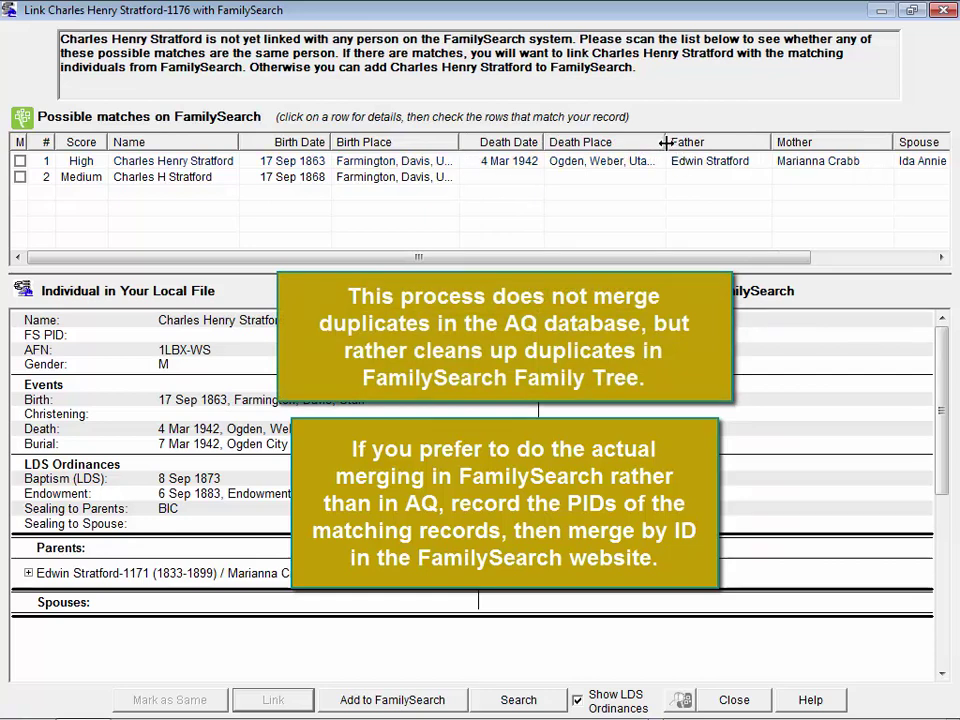
pyautogui.moveTo(665, 146); pyautogui.dragTo(598, 150)
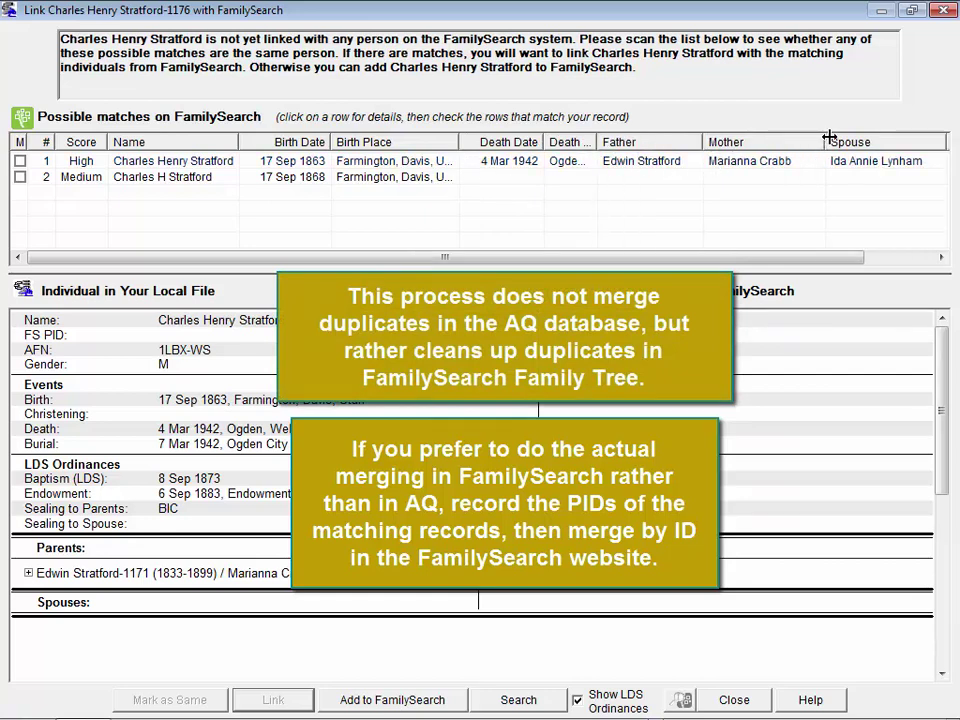
pyautogui.moveTo(826, 138); pyautogui.dragTo(776, 141)
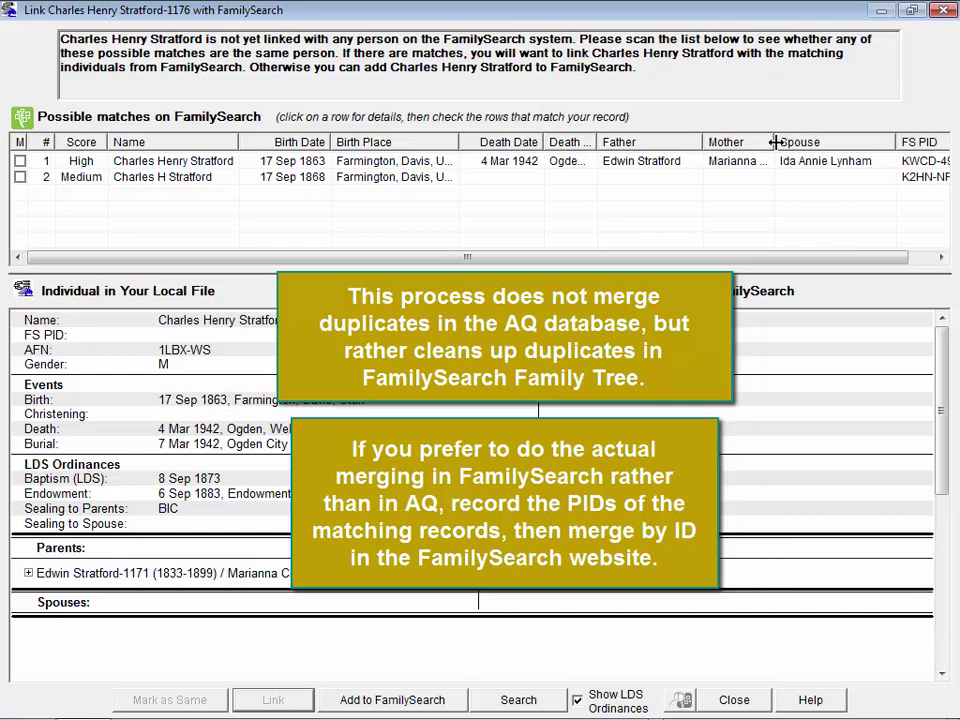
pyautogui.moveTo(700, 146); pyautogui.dragTo(647, 148)
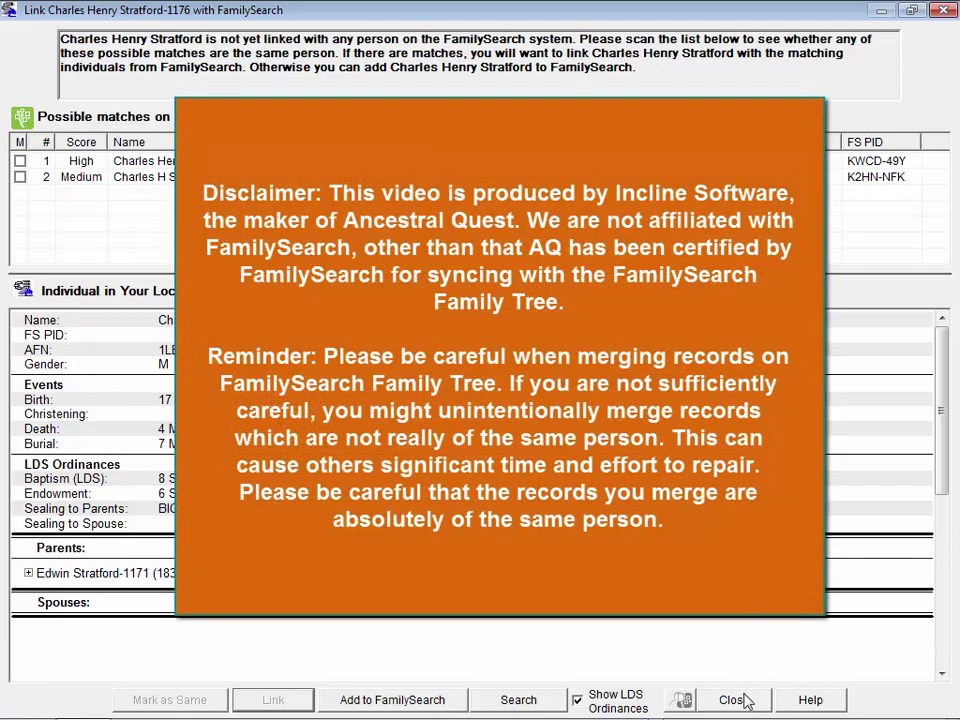
# Close the match preview for RIN 1176 and the positive matches list without processing any records
pyautogui.click(741, 701)
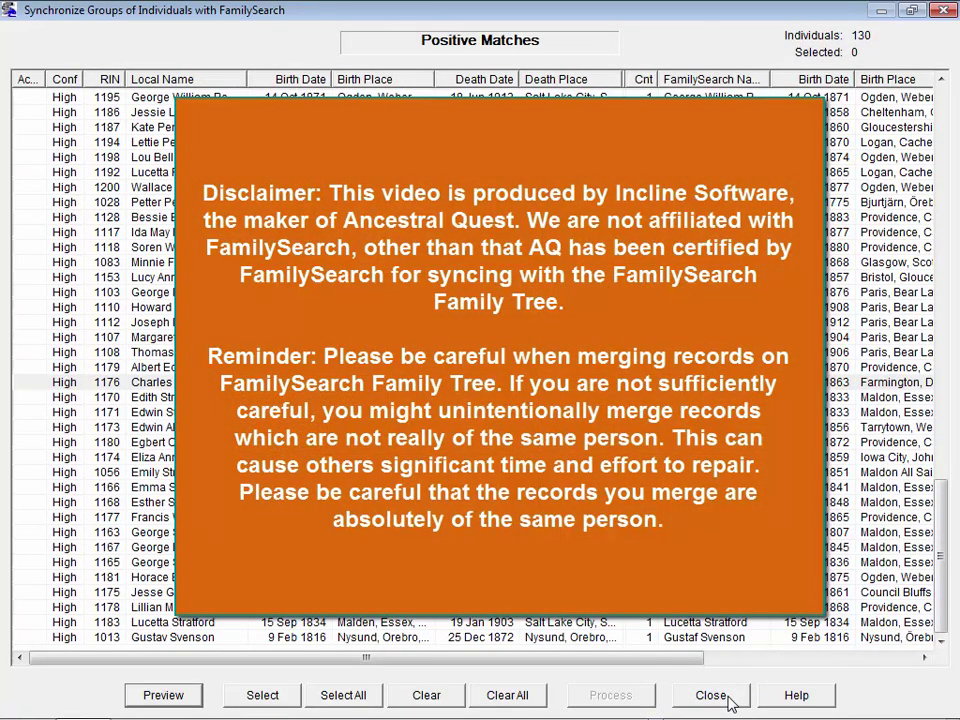
pyautogui.click(728, 699)
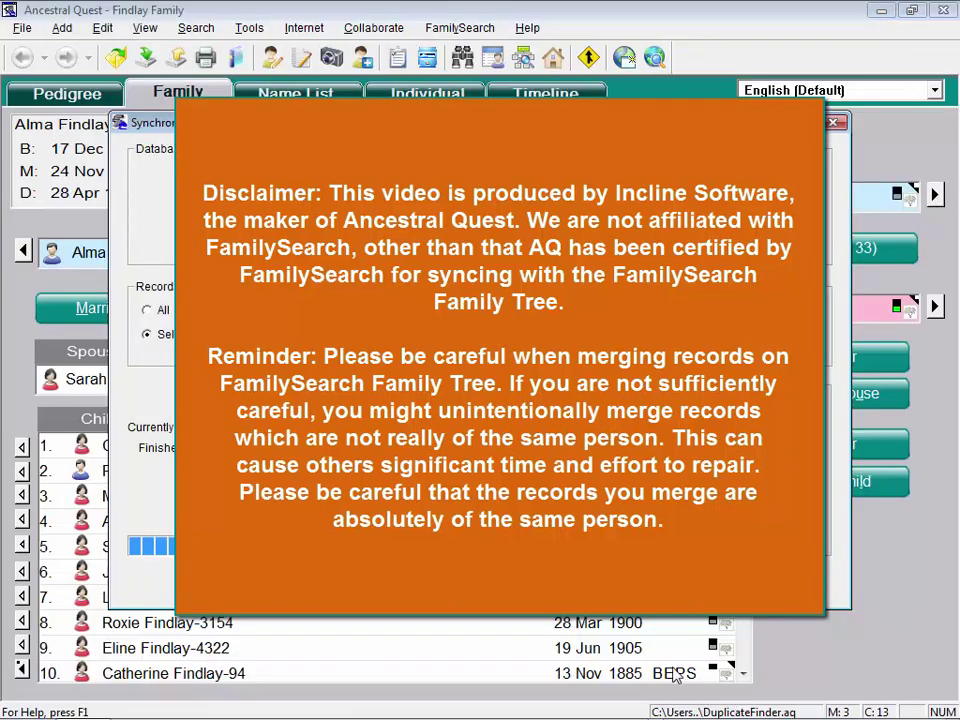